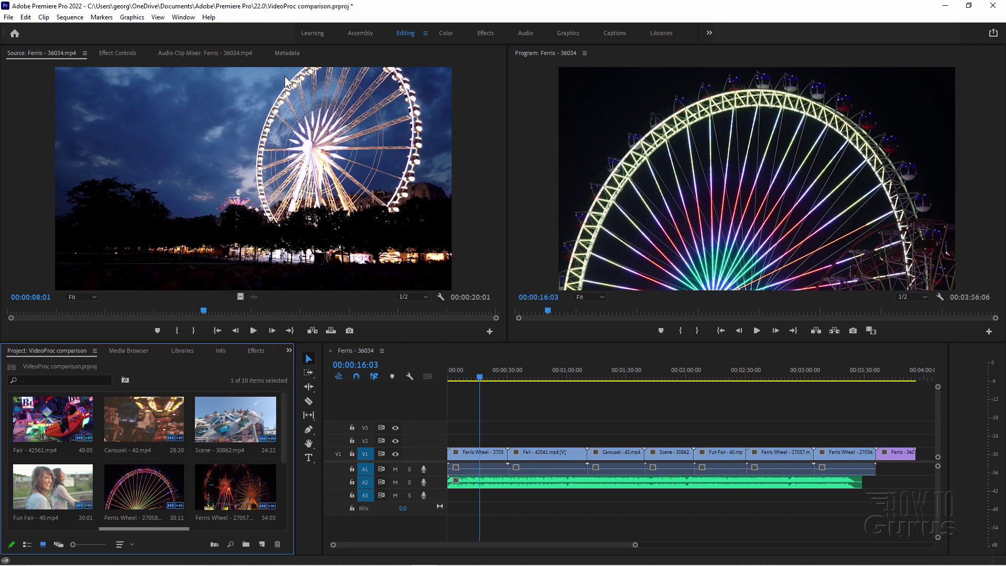
Step: Load Carousel - 42.mp4 in the Source Monitor and move the playhead to 00:01:00:18
double_click(143, 416)
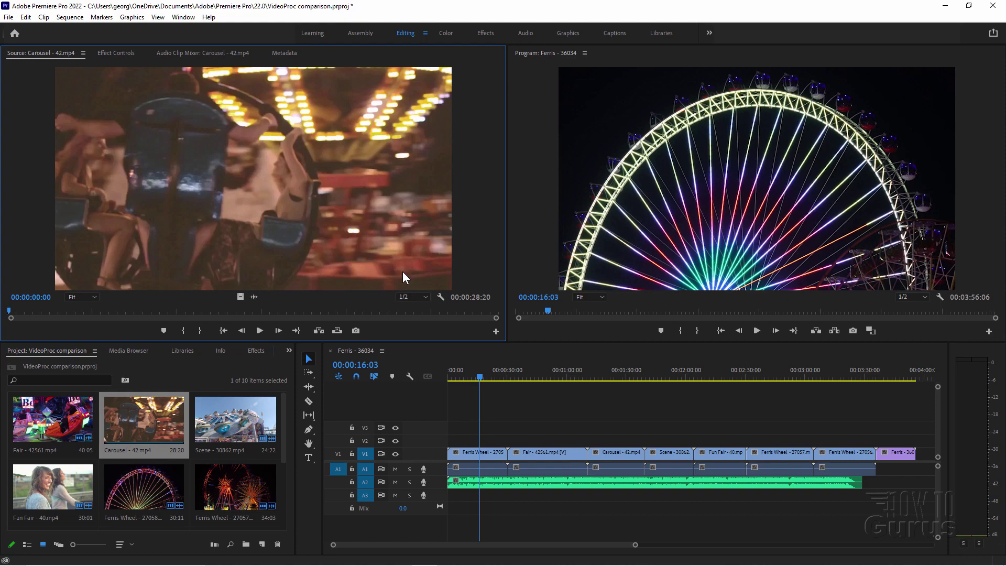
drag(480, 379, 568, 379)
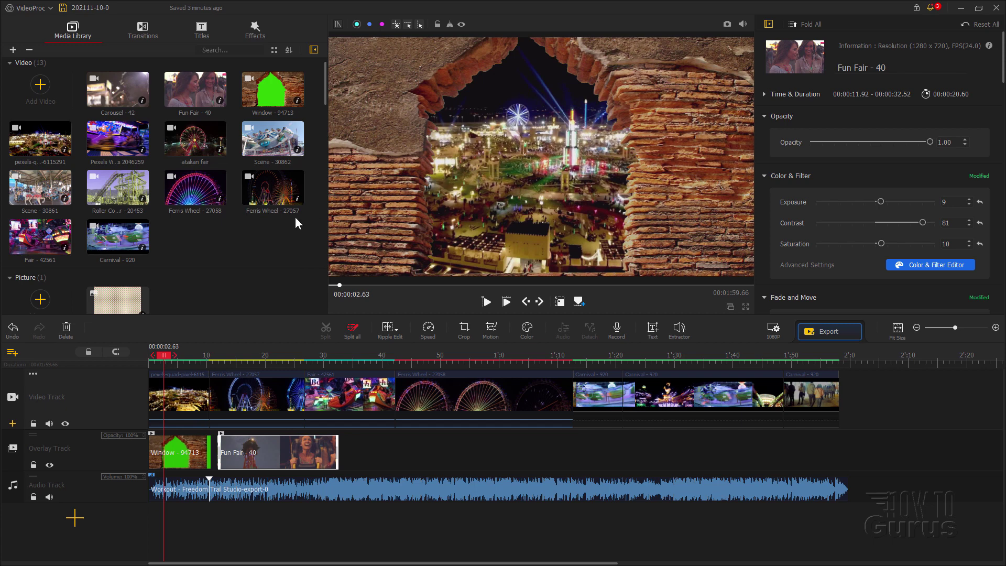
Step: Preview Fun Fair - 40, then select the Ferris Wheel - 27057 clip and rewind to 00:00:03.53
double_click(196, 96)
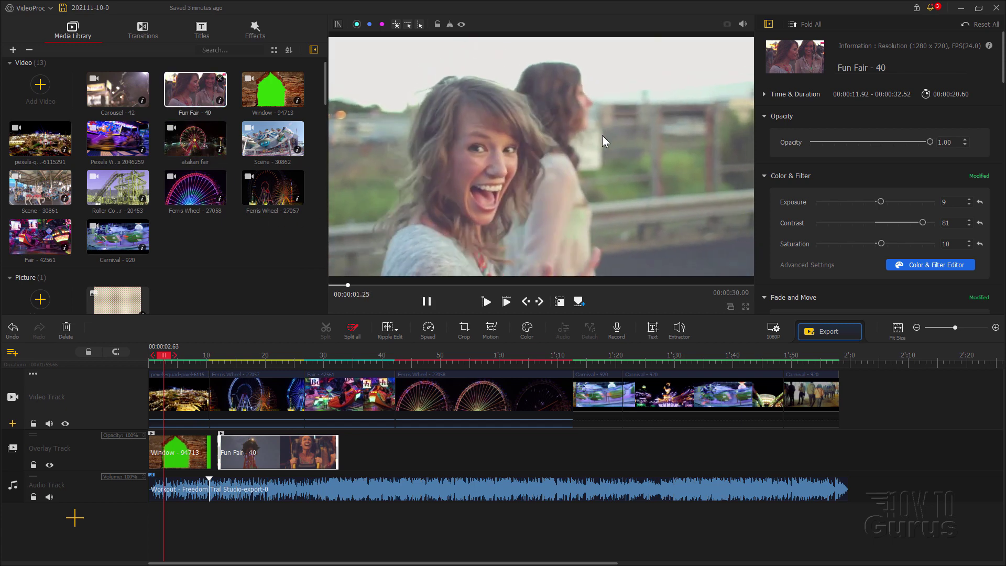
click(427, 301)
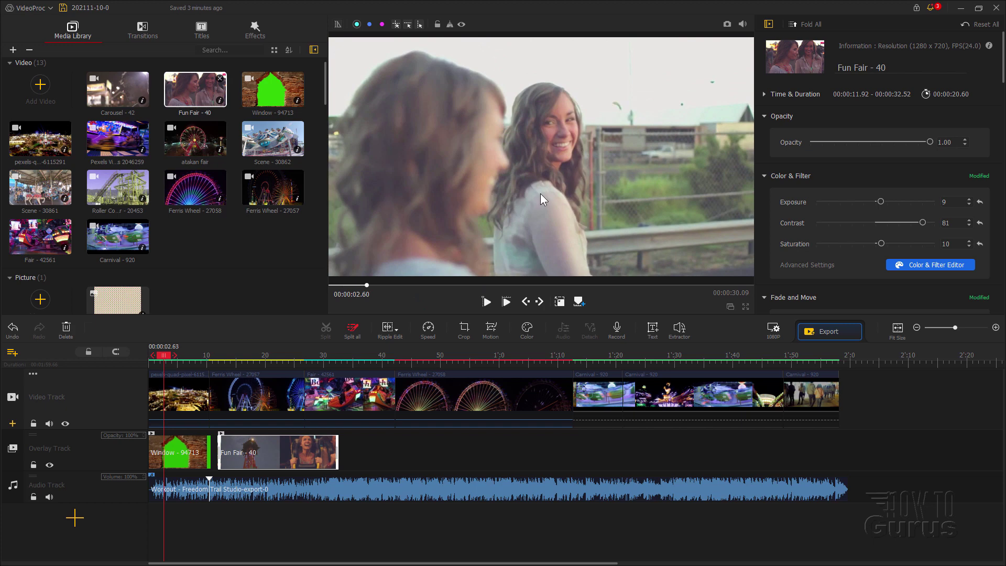
click(260, 387)
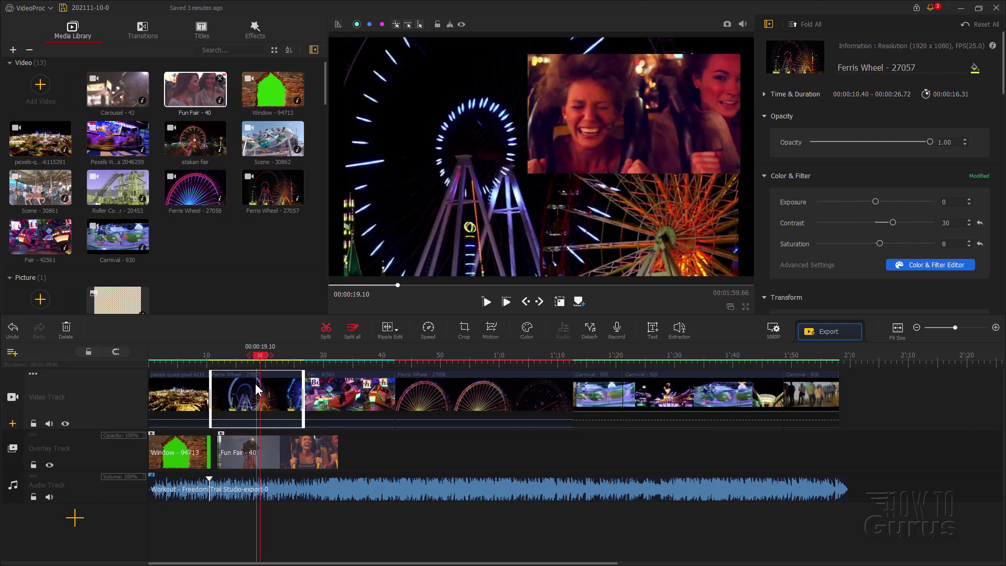
mouse_move(260, 357)
mouse_down()
mouse_move(175, 358)
mouse_move(278, 358)
mouse_up()
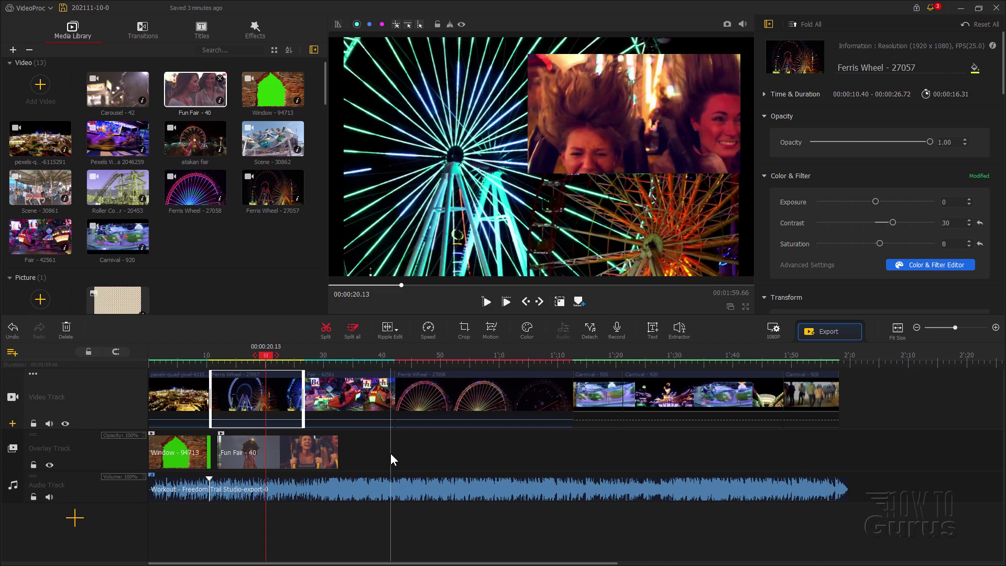
drag(267, 361, 163, 360)
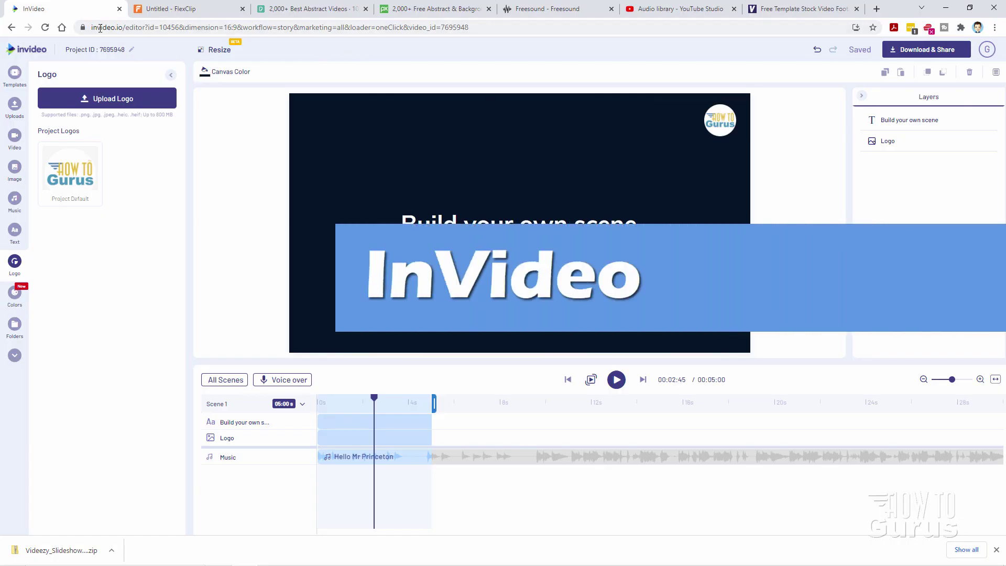
Step: Return to the InVideo dashboard after briefly visiting the FlexClip home page
click(25, 52)
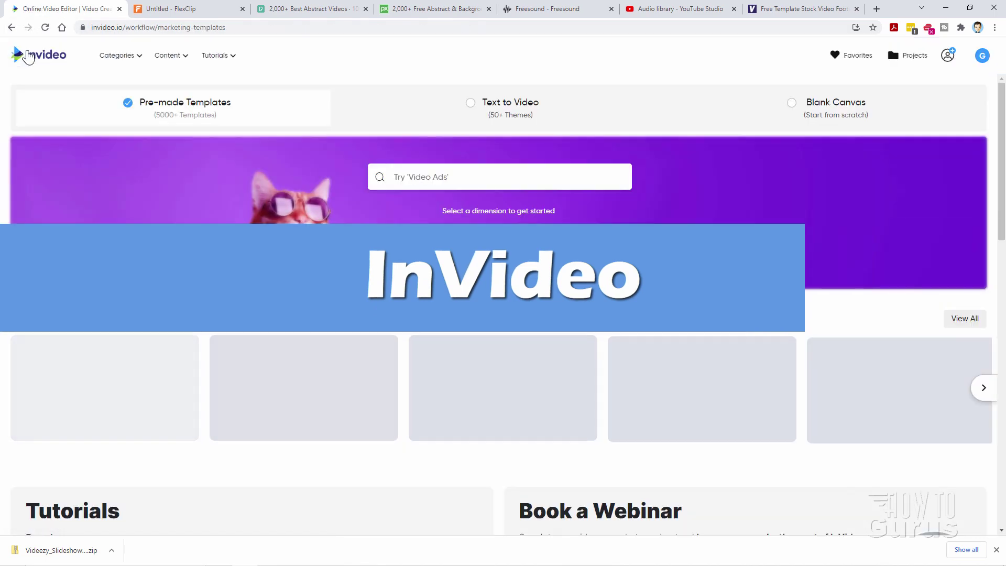
mouse_move(219, 56)
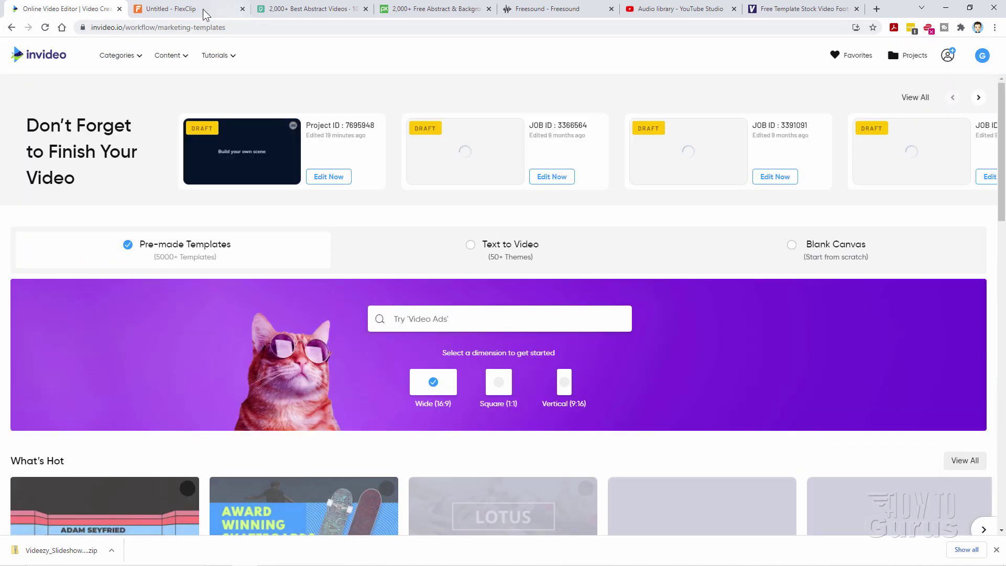
click(197, 9)
click(45, 59)
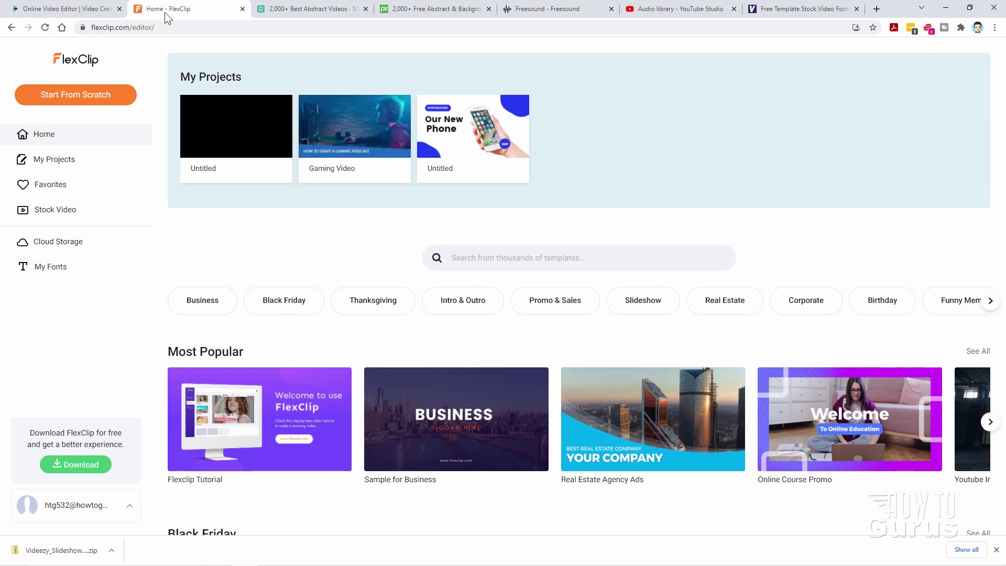
click(79, 10)
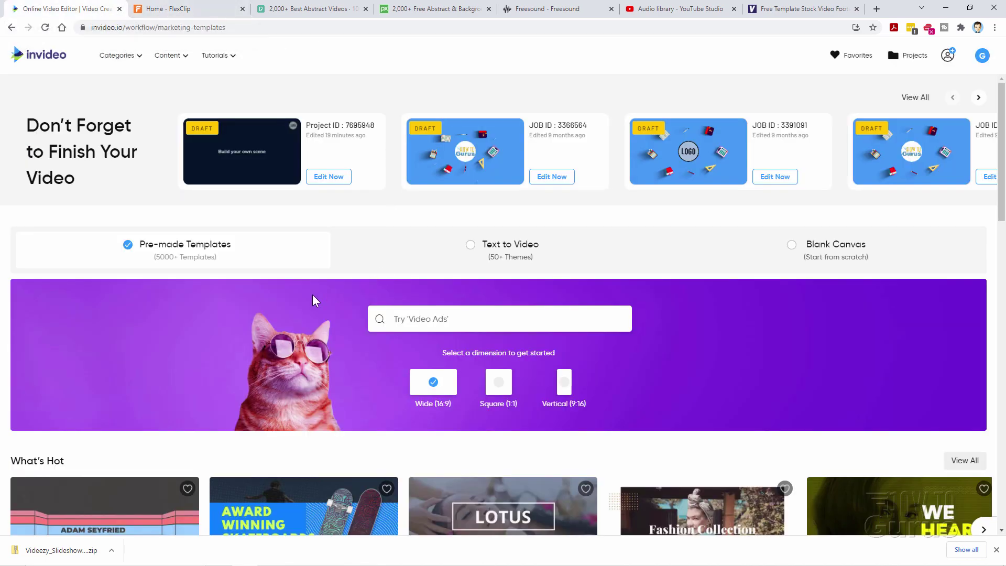
scroll(312, 299, down, 5)
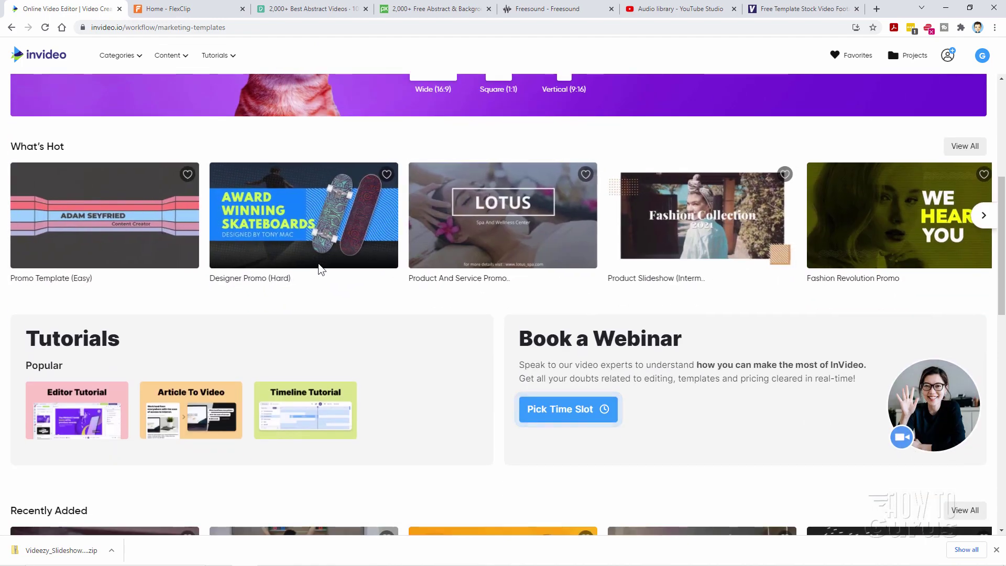
Step: Reopen the draft with Edit Now and browse the Video, Image and Music libraries
click(11, 28)
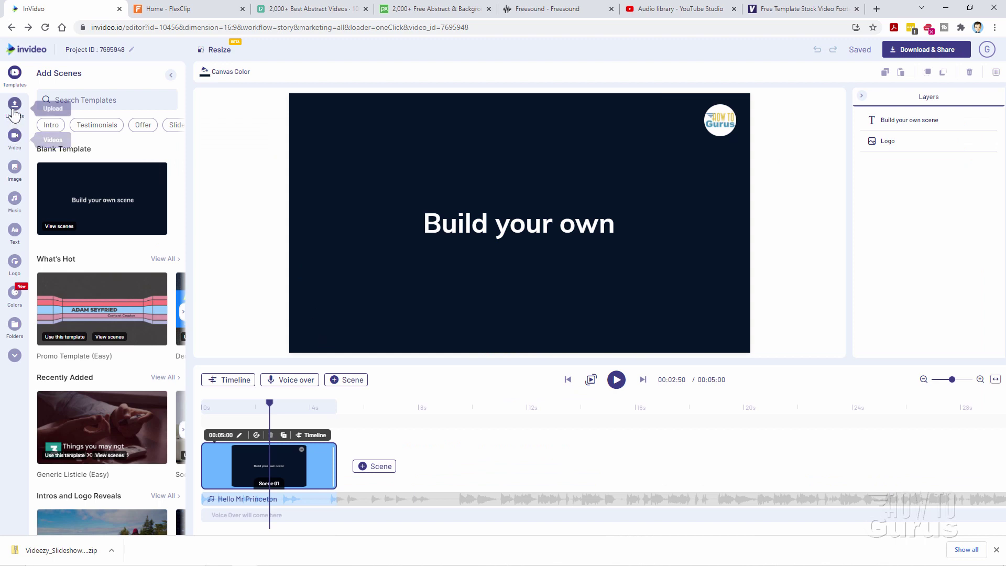
click(15, 141)
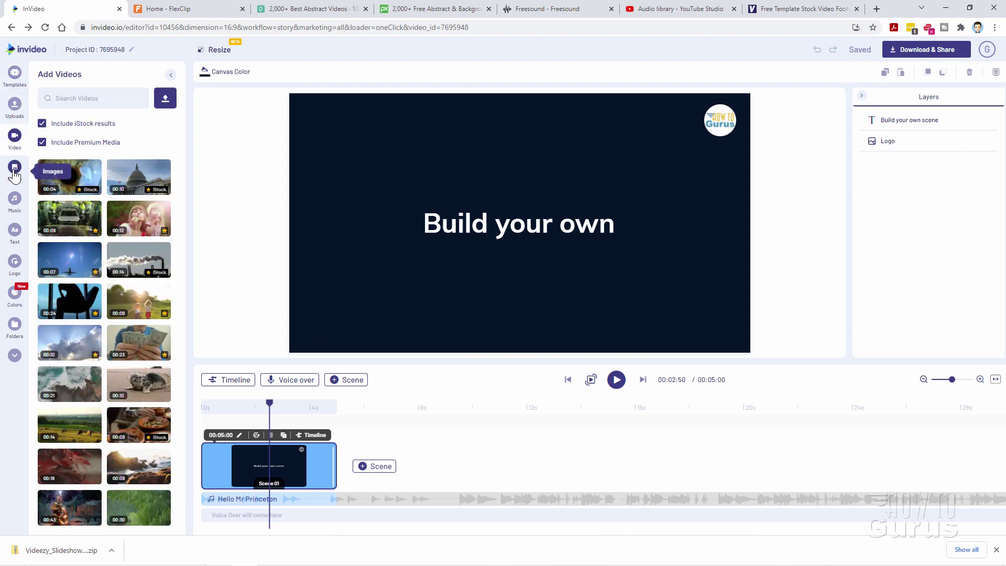
click(14, 169)
click(15, 200)
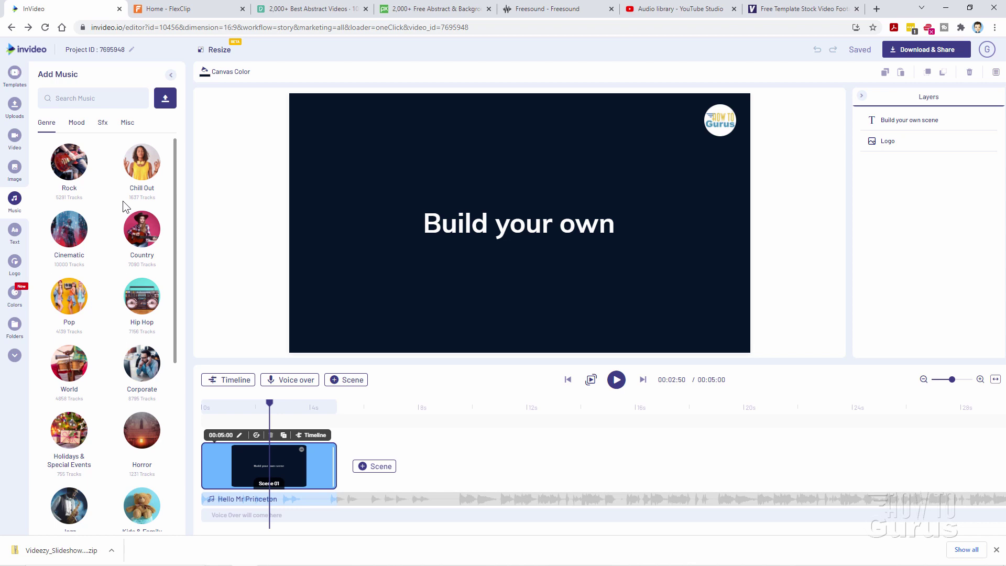
Step: Open a blank FlexClip project and browse its Media, Video, Photo and Music panels
click(173, 9)
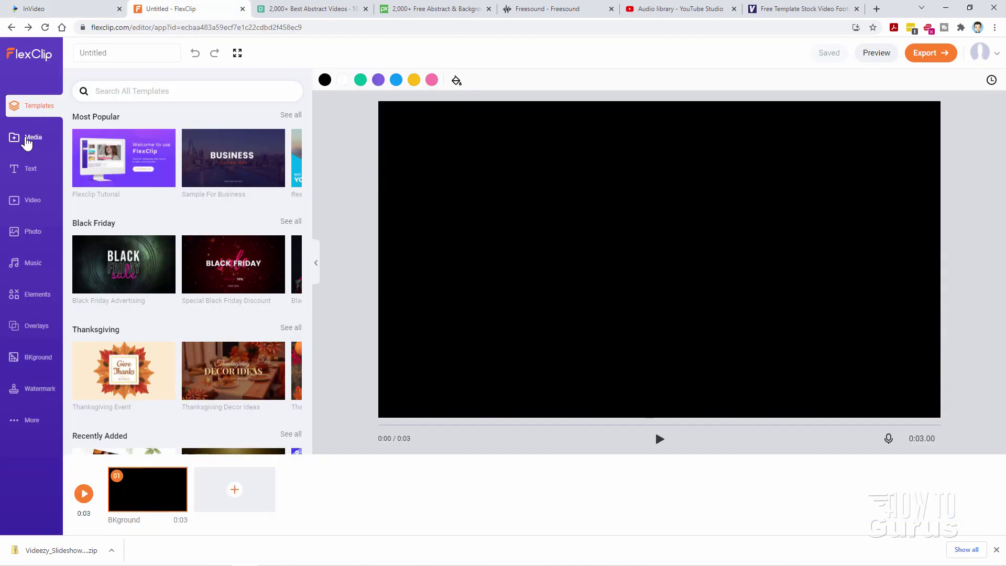
click(27, 140)
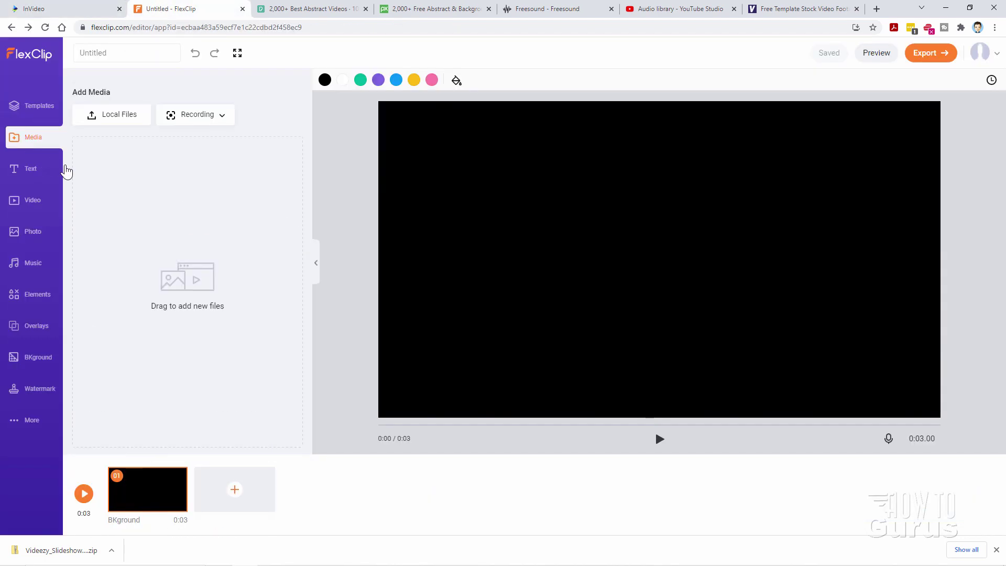
click(29, 203)
click(40, 235)
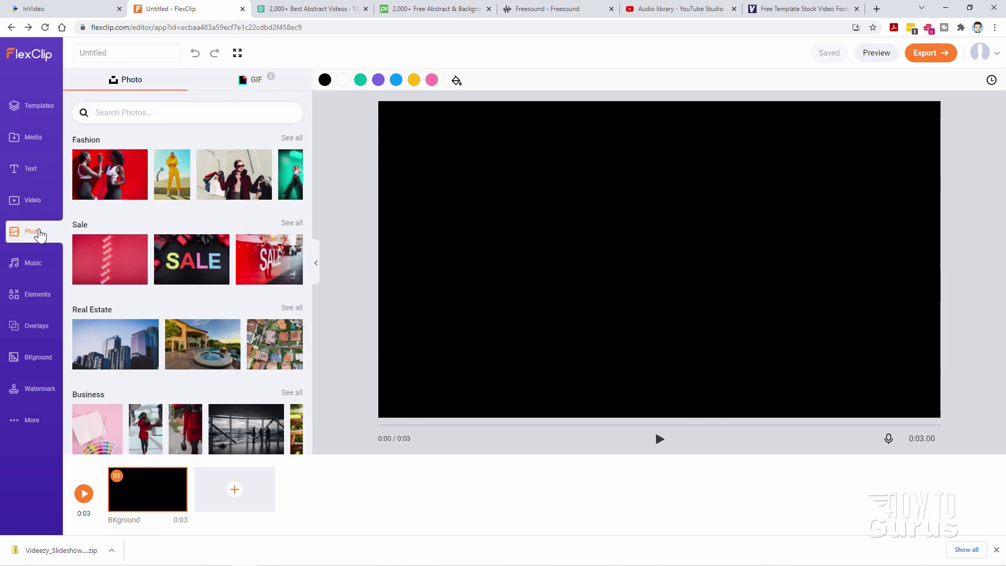
click(32, 262)
click(30, 140)
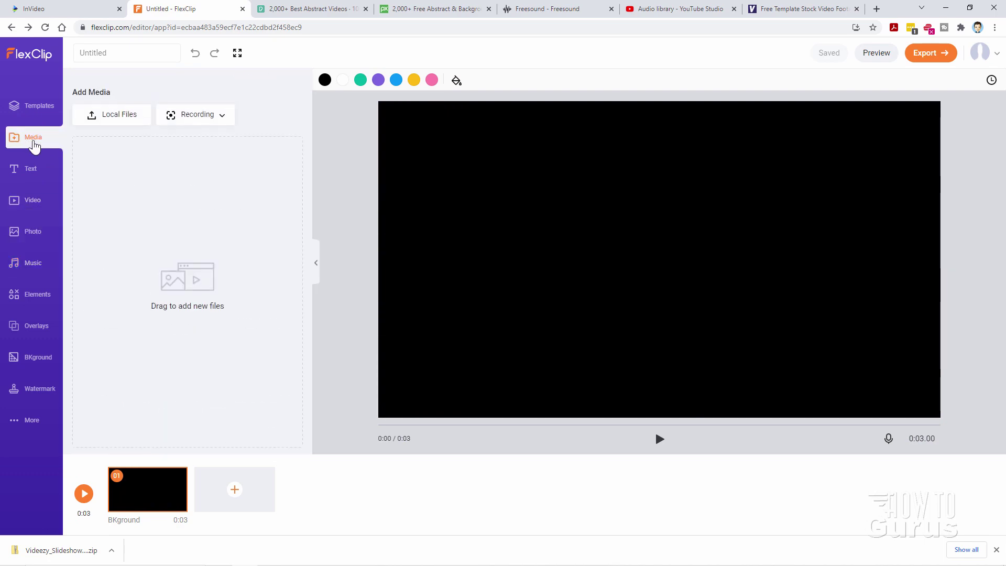
key(ctrl+Tab)
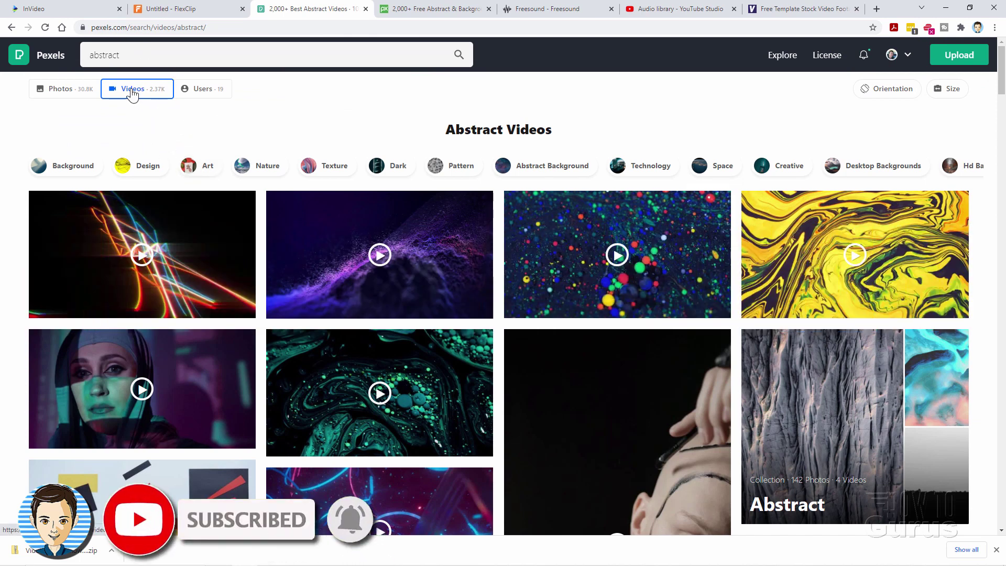
Step: Scroll the abstract video results, then switch them to abstract Photos
scroll(498, 215, down, 15)
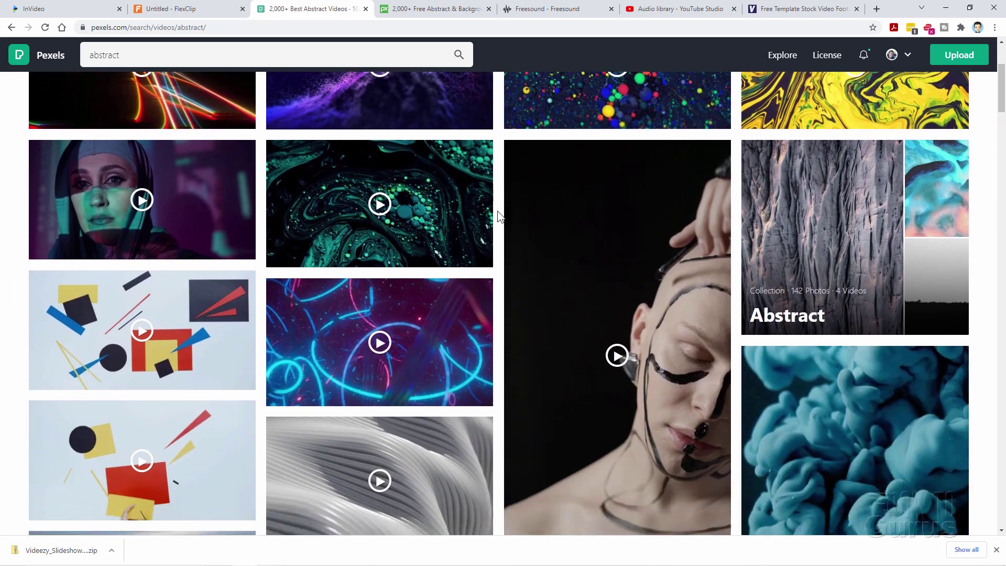
scroll(498, 211, down, 20)
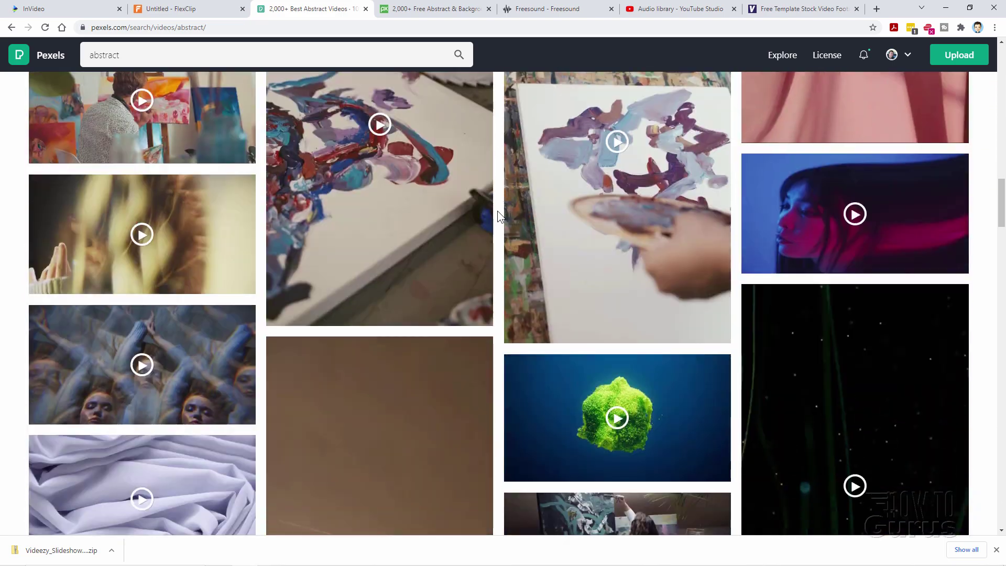
scroll(498, 213, down, 10)
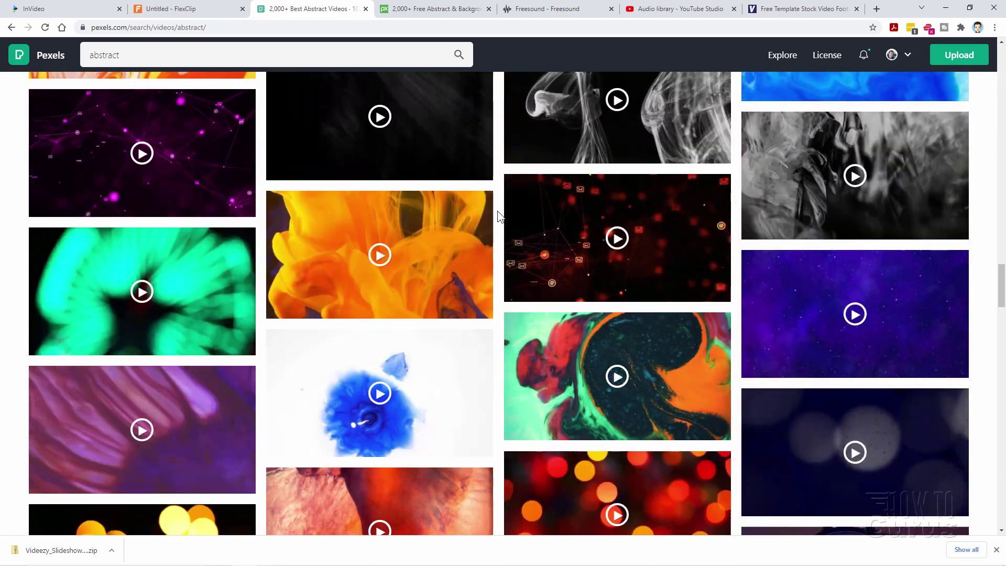
key(Home)
click(62, 92)
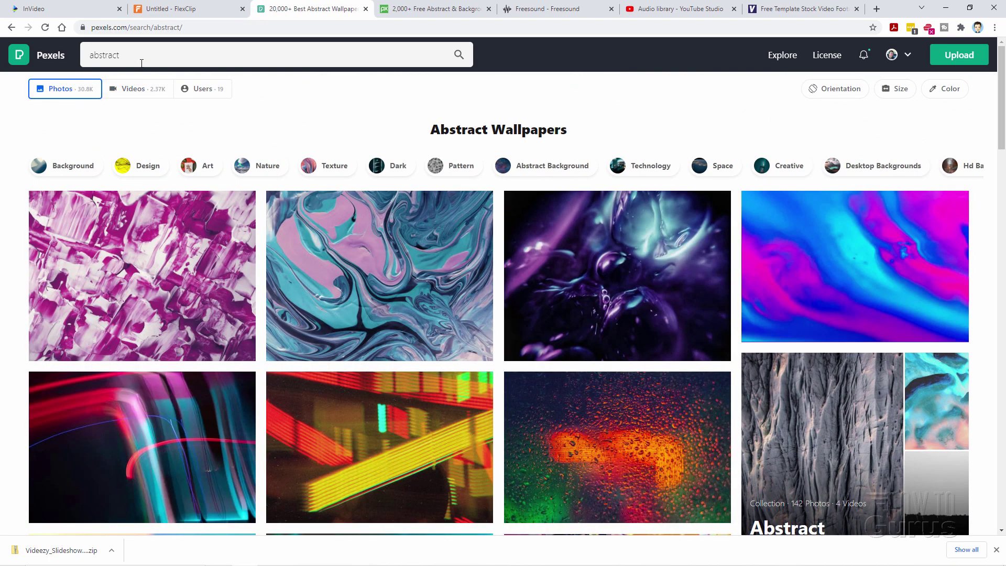
Step: Search Pexels for 'cats' photos
click(86, 57)
text(cats)
key(Return)
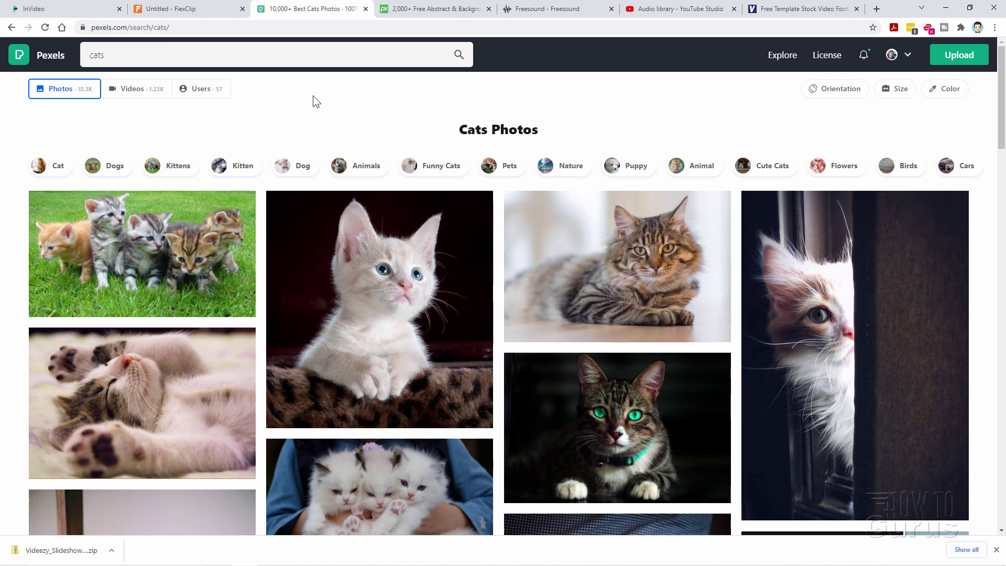
Step: Open Pixabay's 'abstract' video results and scroll through the 2,337 free clips
click(427, 9)
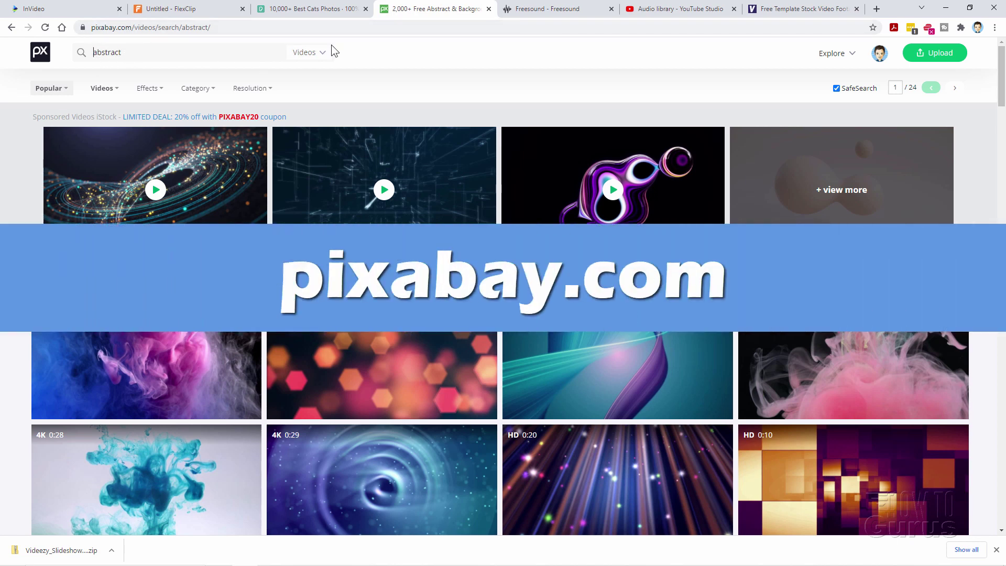
click(321, 53)
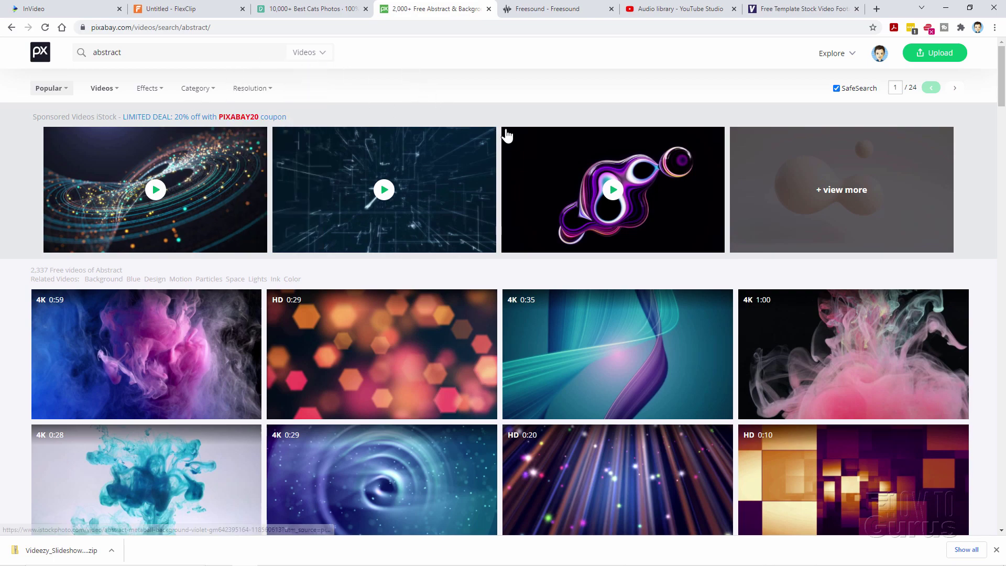
scroll(500, 128, down, 4)
scroll(500, 128, down, 16)
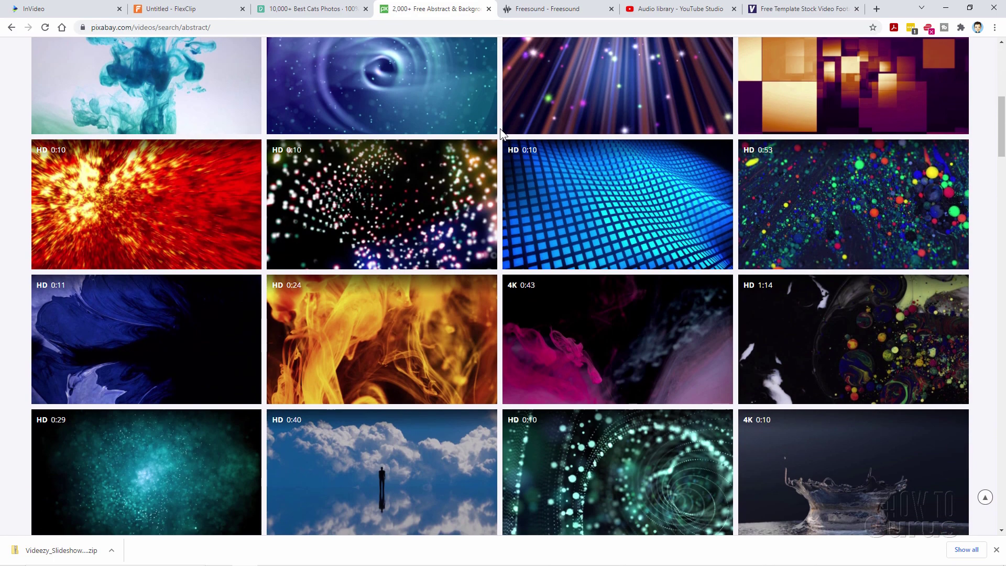
scroll(500, 128, down, 4)
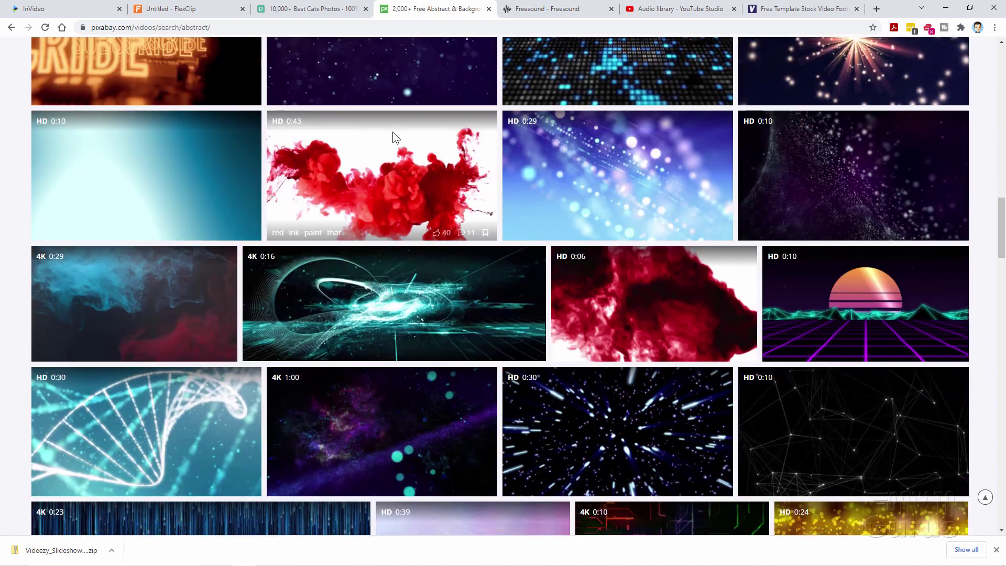
mouse_move(417, 187)
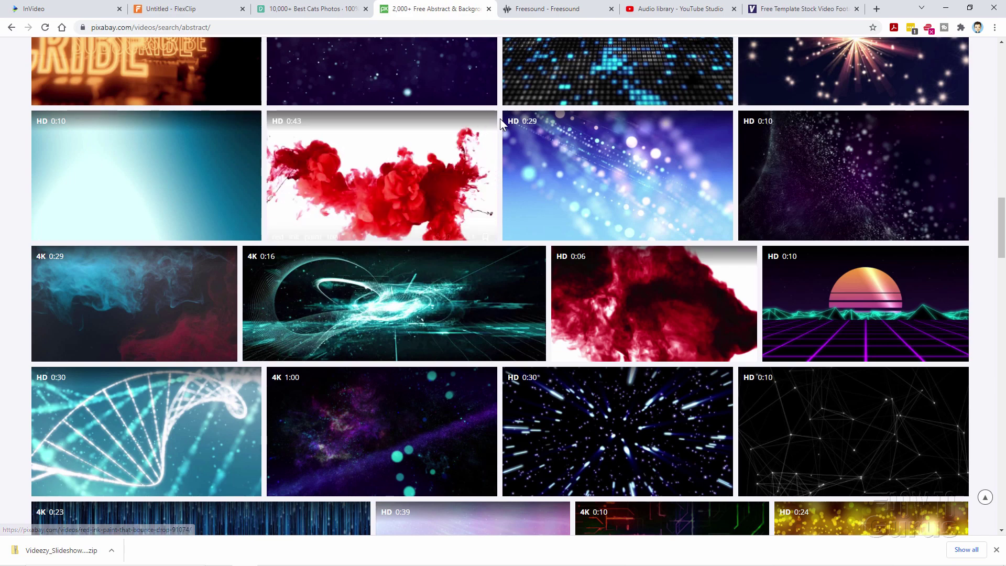
scroll(488, 131, up, 20)
scroll(503, 120, up, 1)
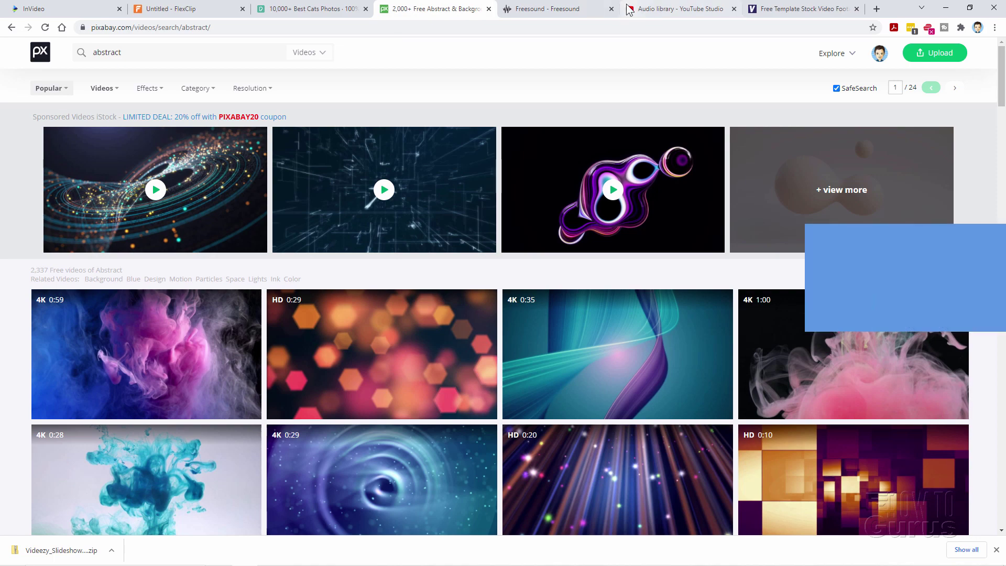
Step: Search Freesound for 'music', showing 11,021 Creative Commons 0 sounds
click(548, 8)
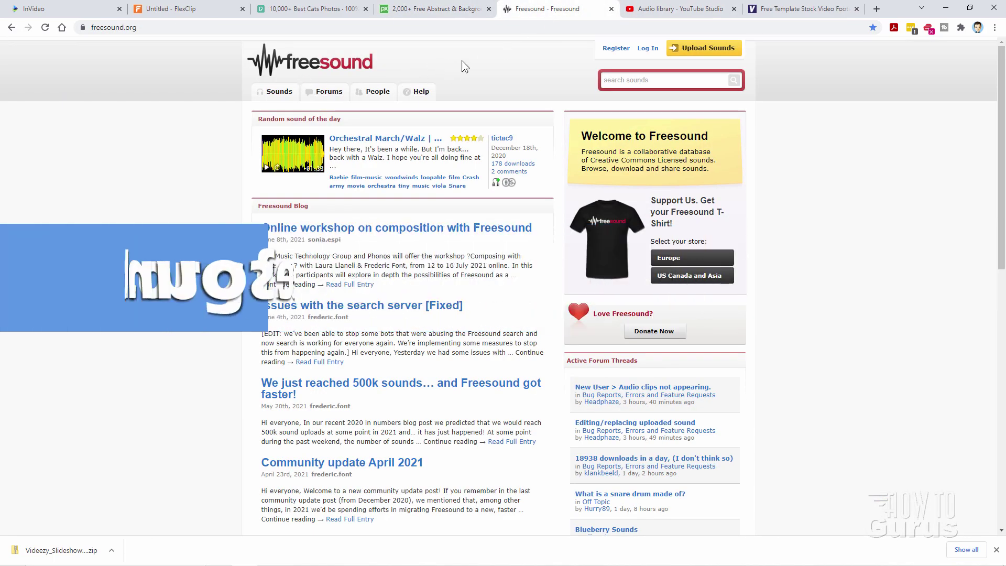
click(637, 80)
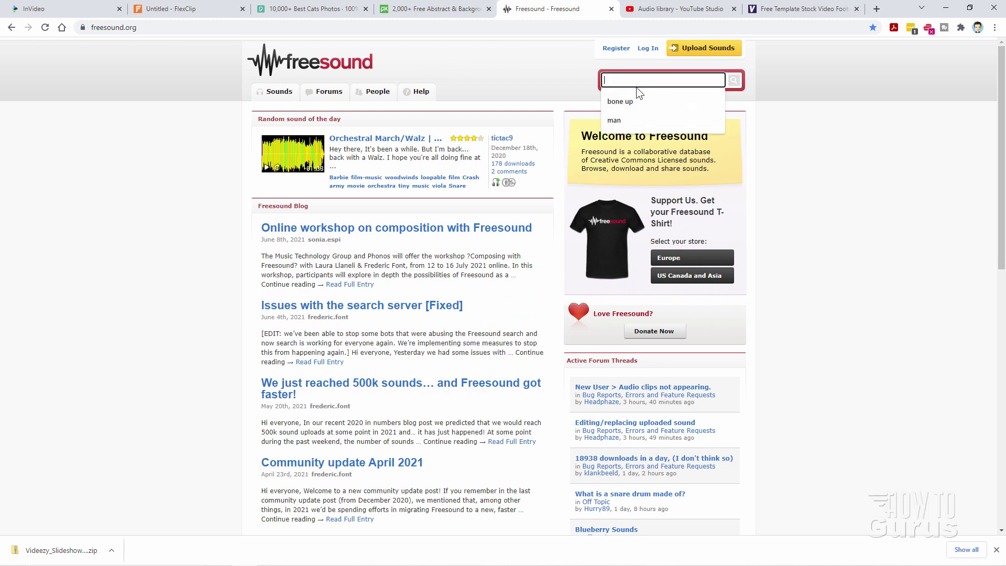
text(music)
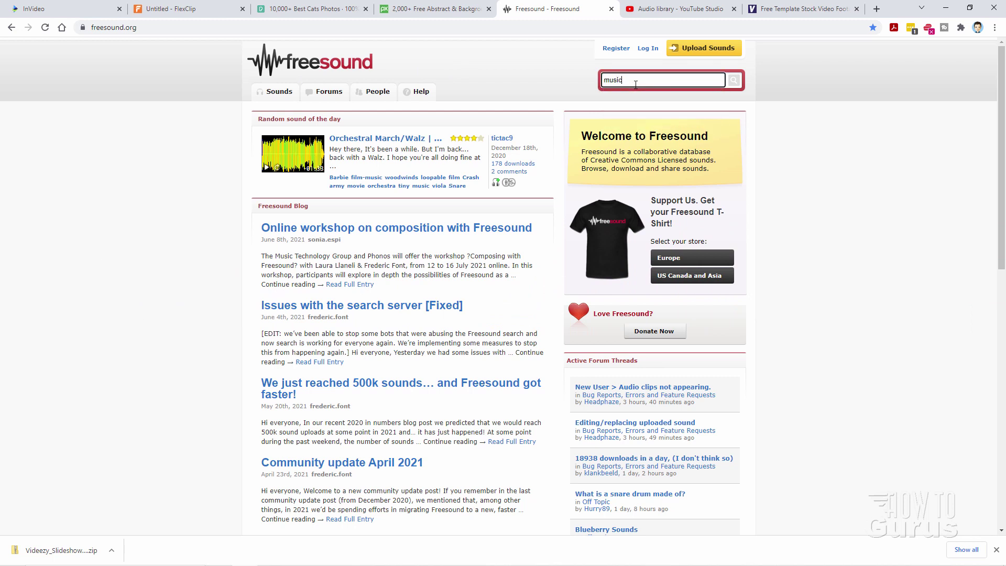
key(Return)
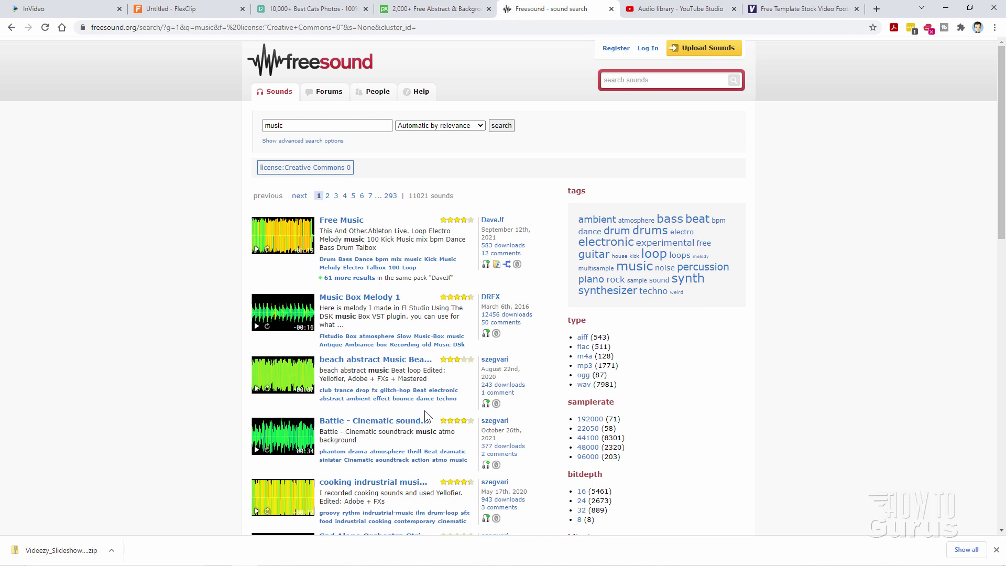
Step: Check YouTube Studio's Sound effects, then list its Free music tracks
click(676, 9)
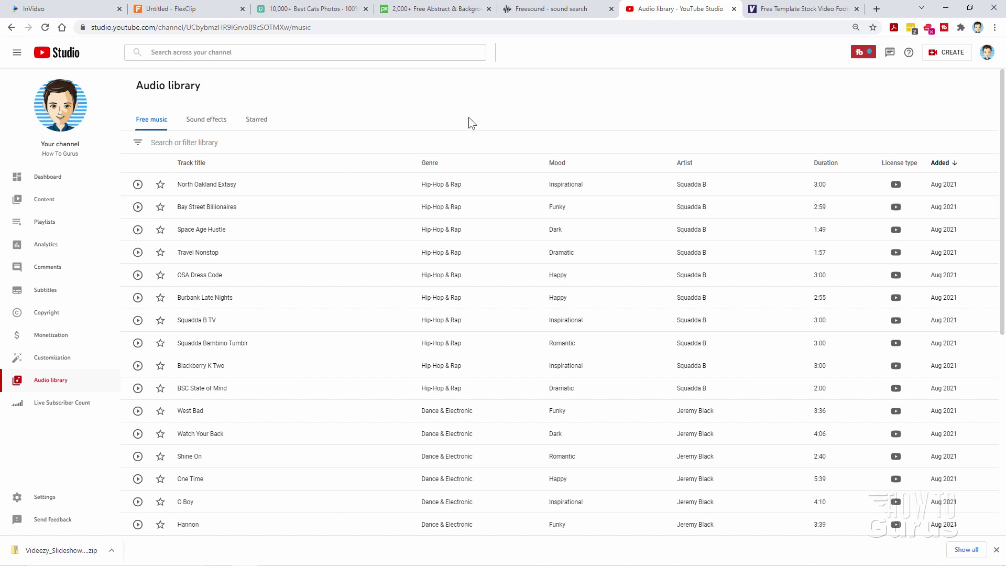
click(206, 120)
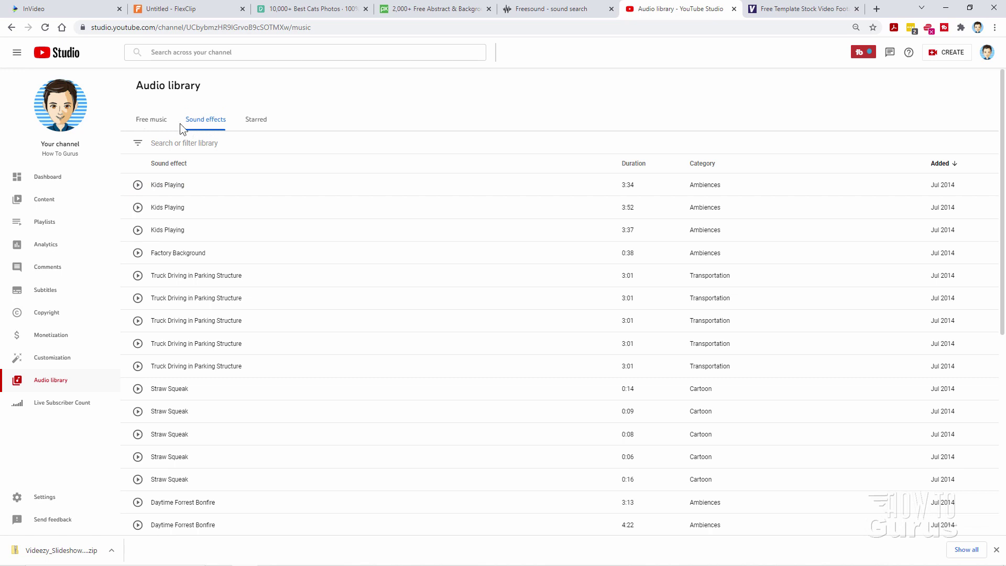
click(152, 126)
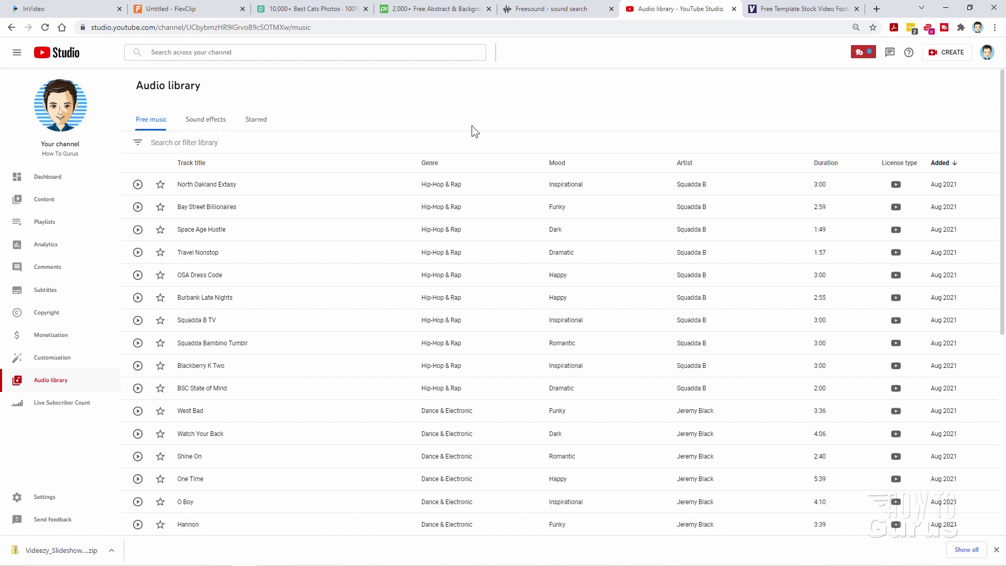
Step: Scroll through Videezy's free template video results, then return to the InVideo editor
click(76, 12)
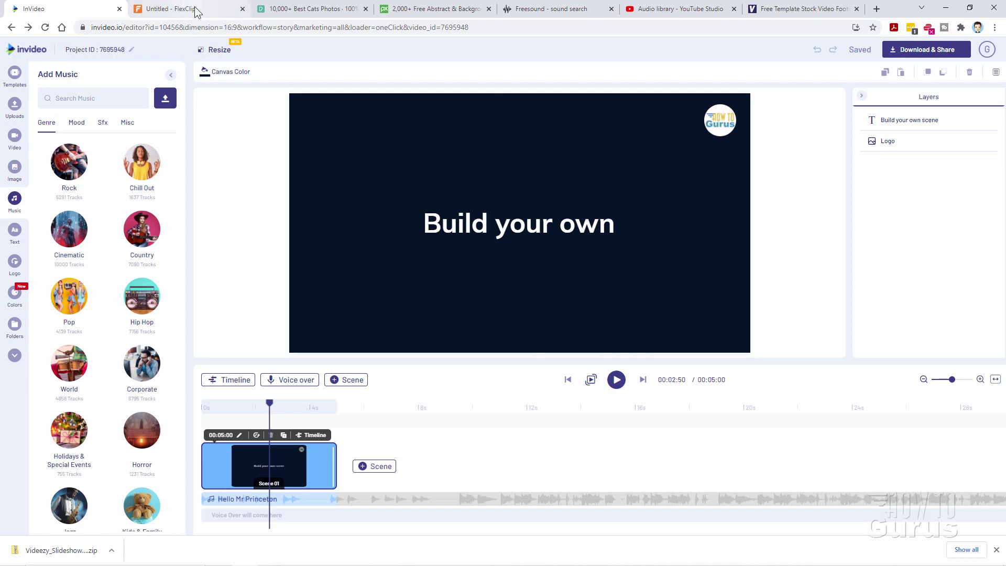
click(173, 9)
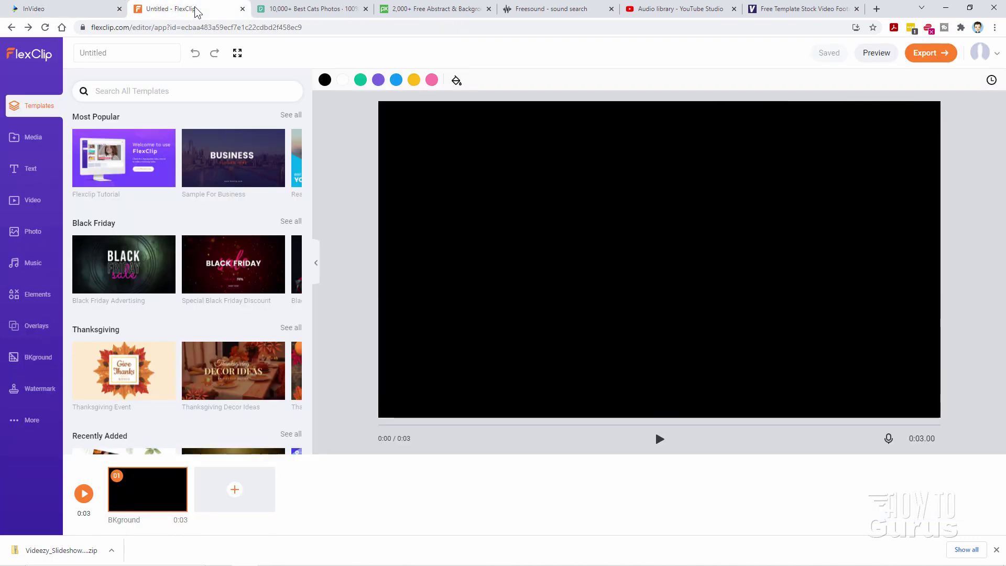
click(772, 11)
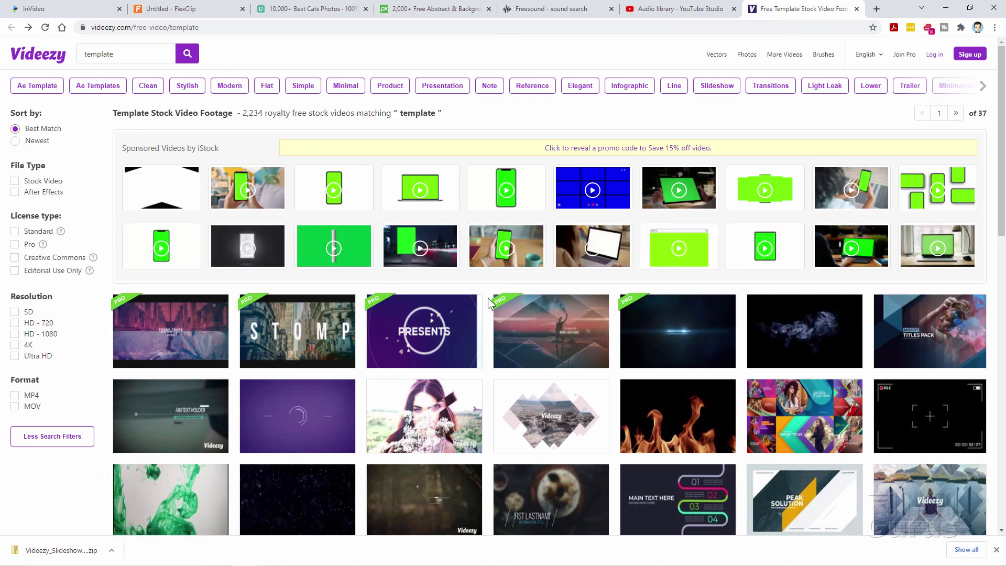
scroll(480, 349, down, 2)
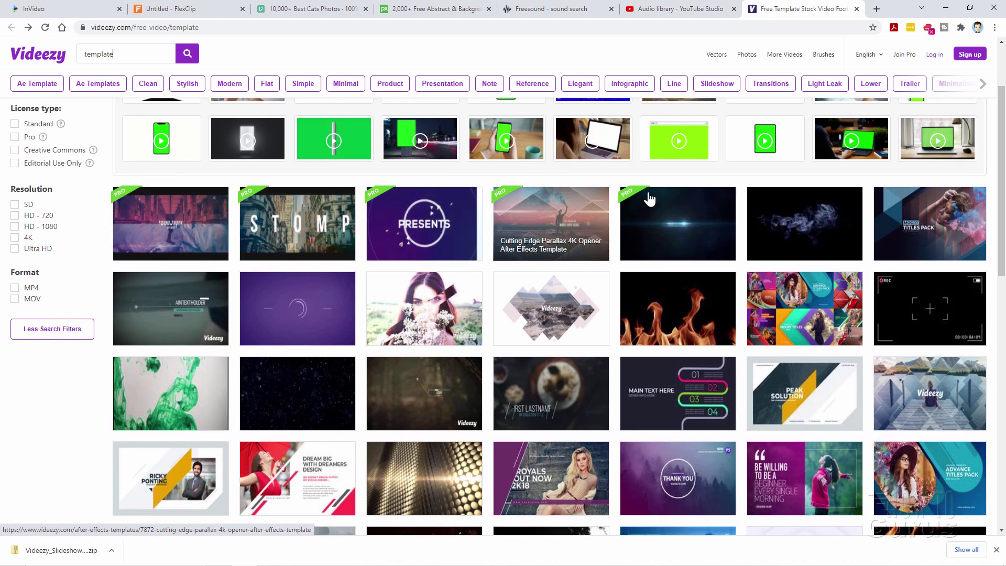
scroll(488, 205, down, 6)
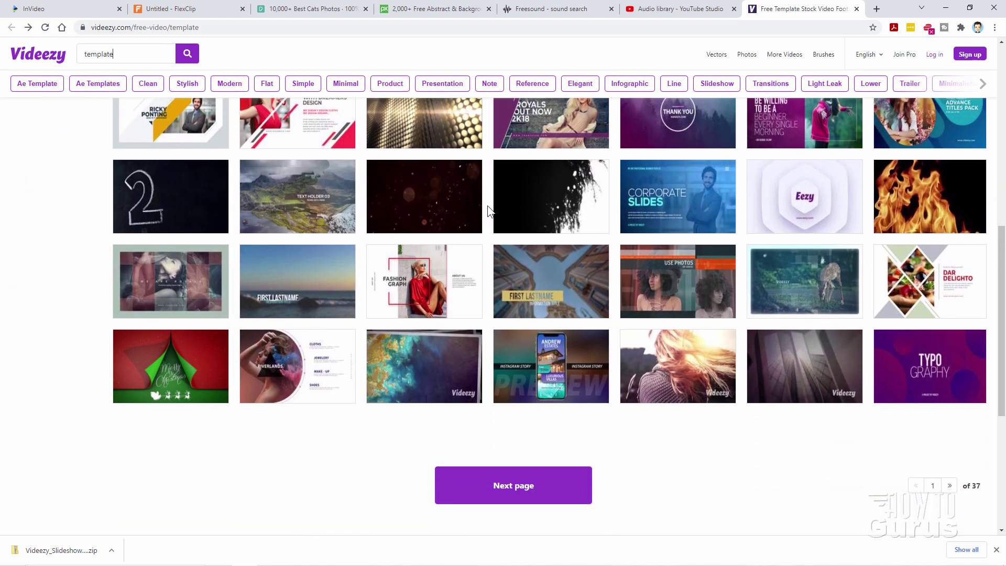
scroll(487, 211, down, 1)
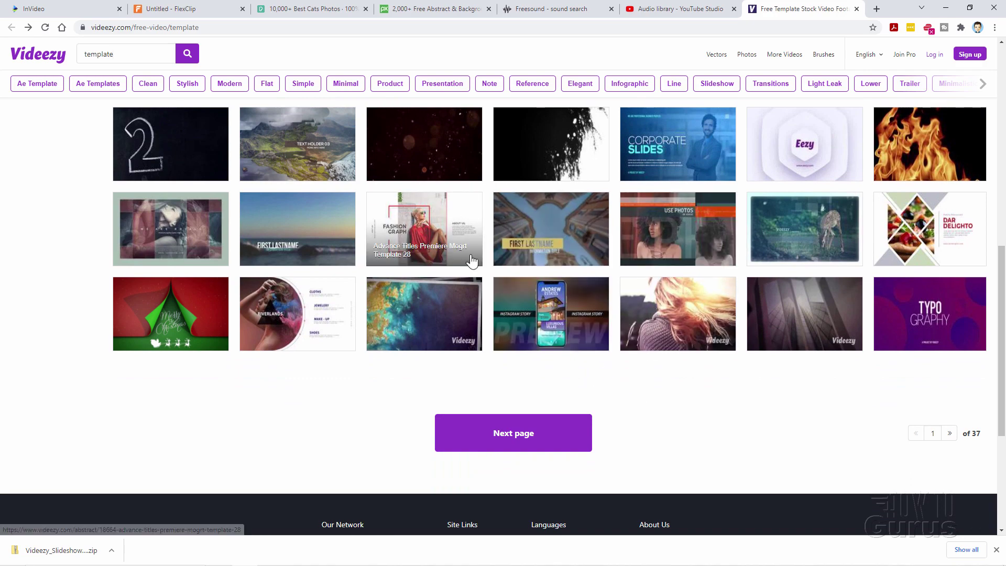
scroll(490, 303, up, 1)
scroll(490, 303, up, 10)
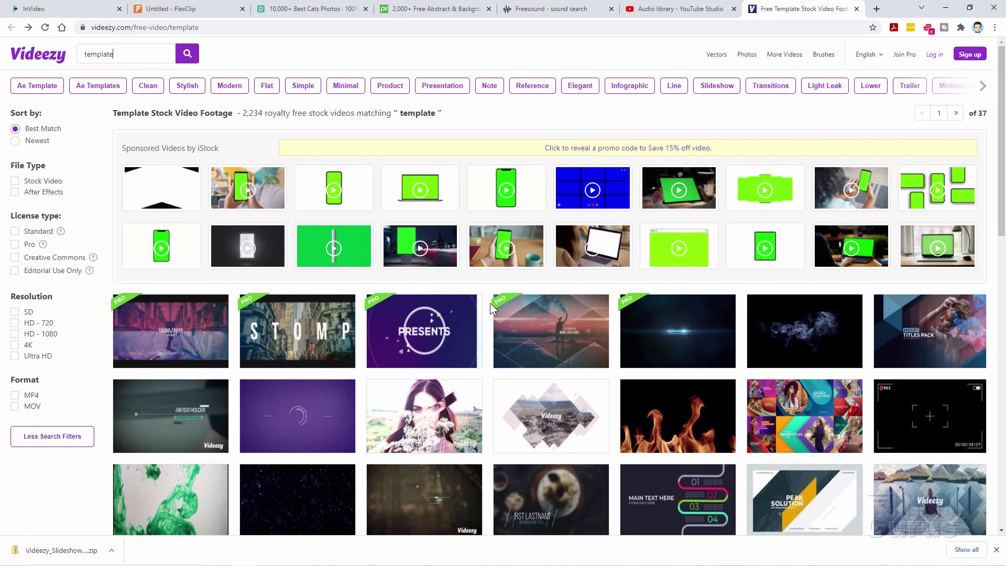
scroll(490, 303, down, 2)
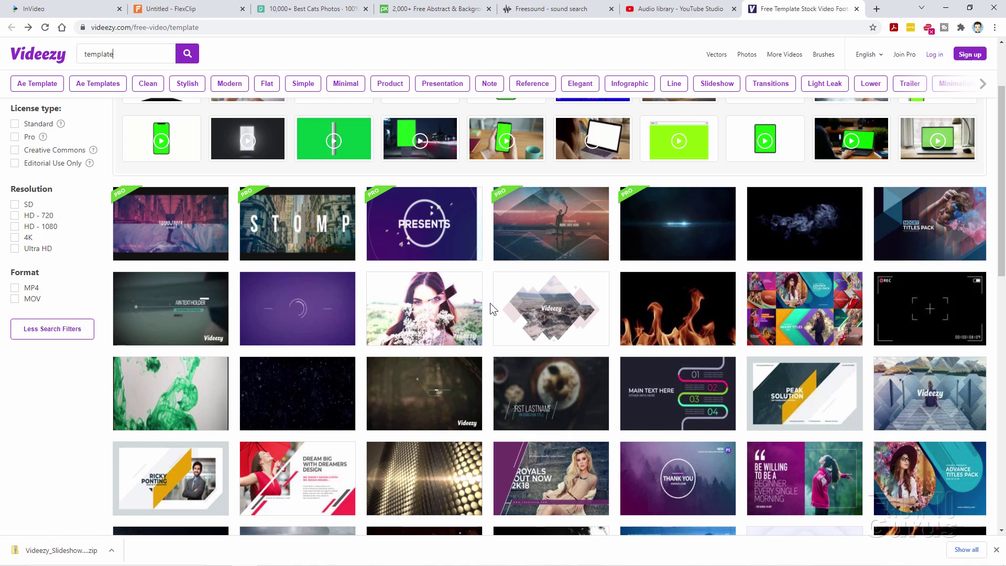
click(96, 14)
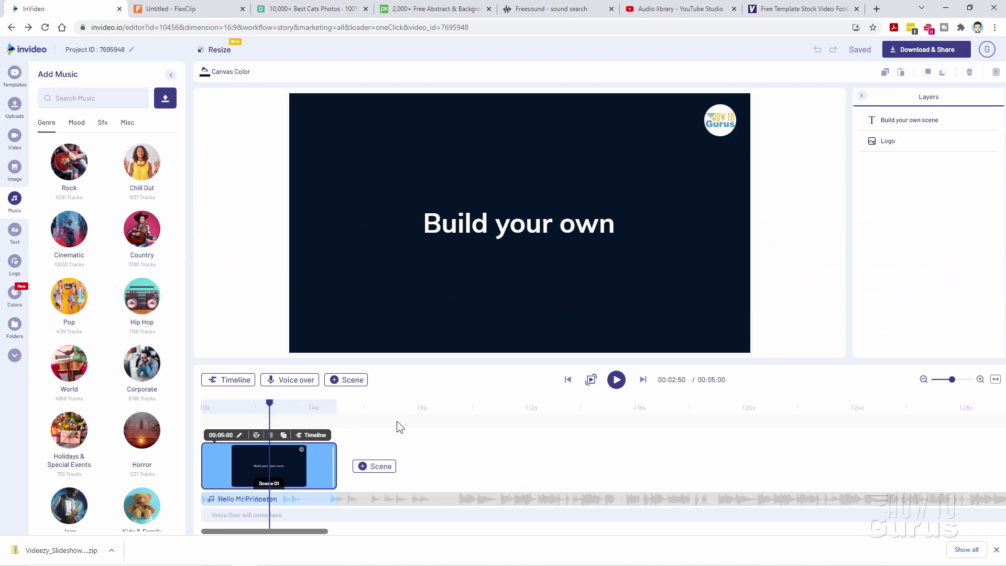
mouse_move(349, 503)
click(235, 380)
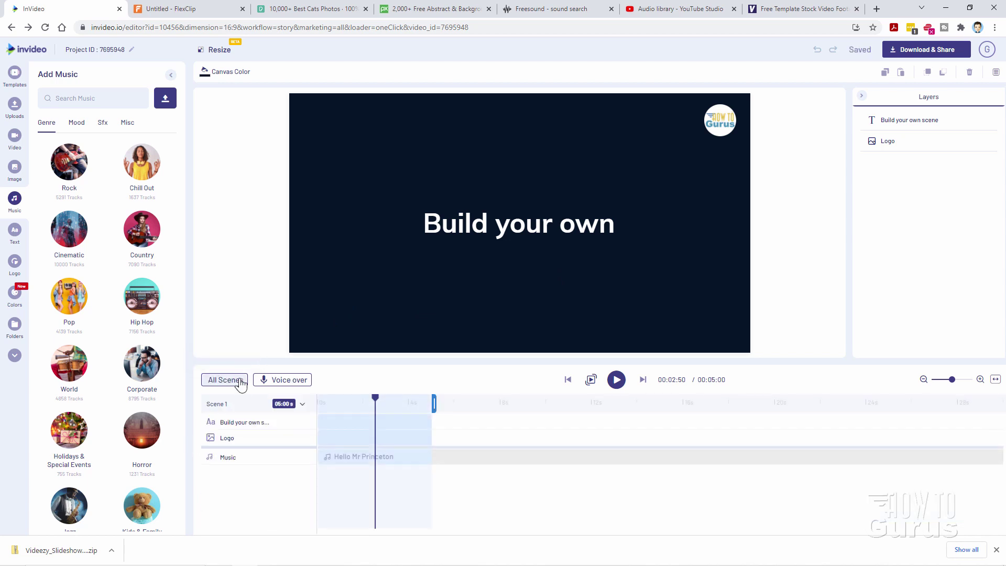
click(226, 382)
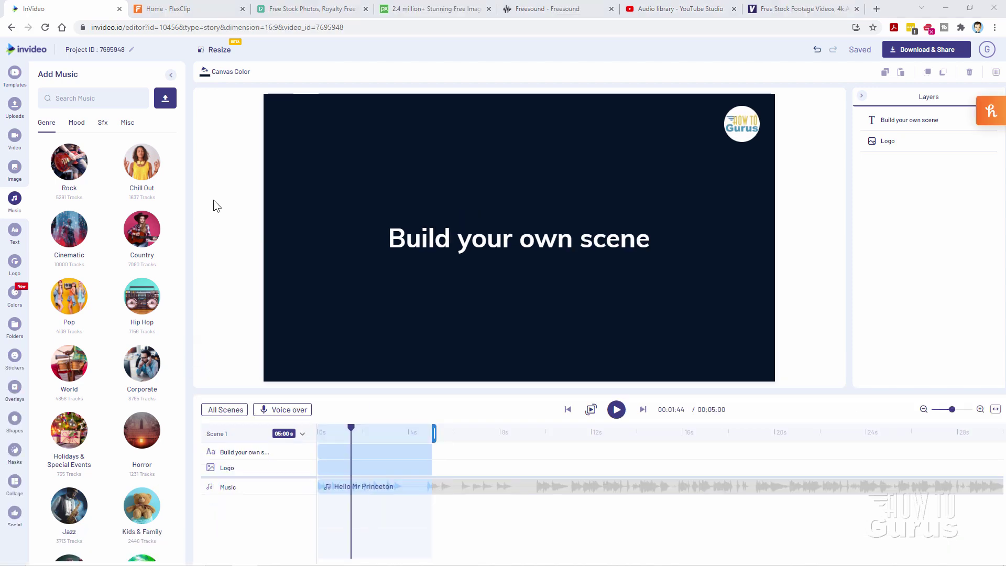
Step: Add the uploaded night city video to the scene
click(15, 106)
click(76, 187)
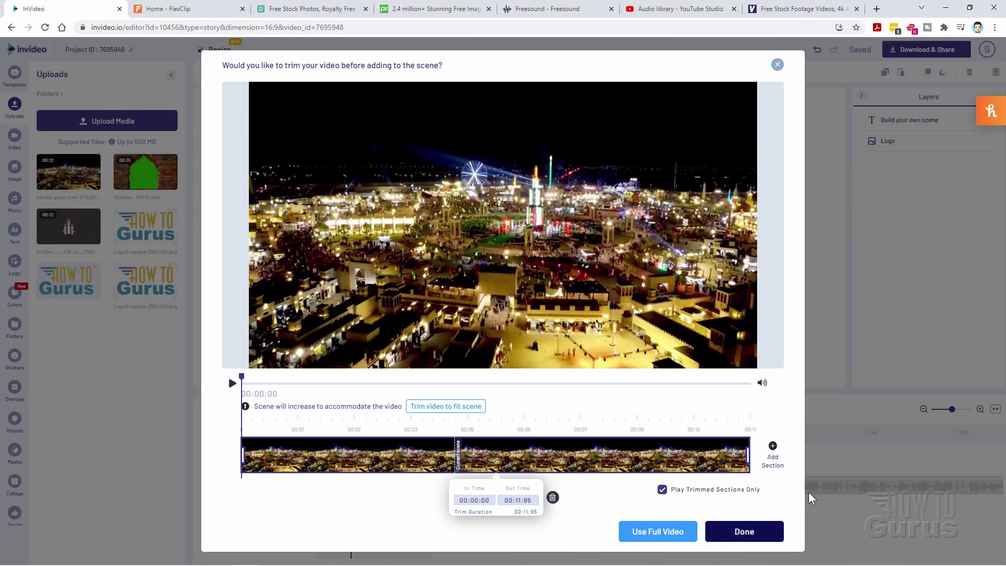
click(750, 532)
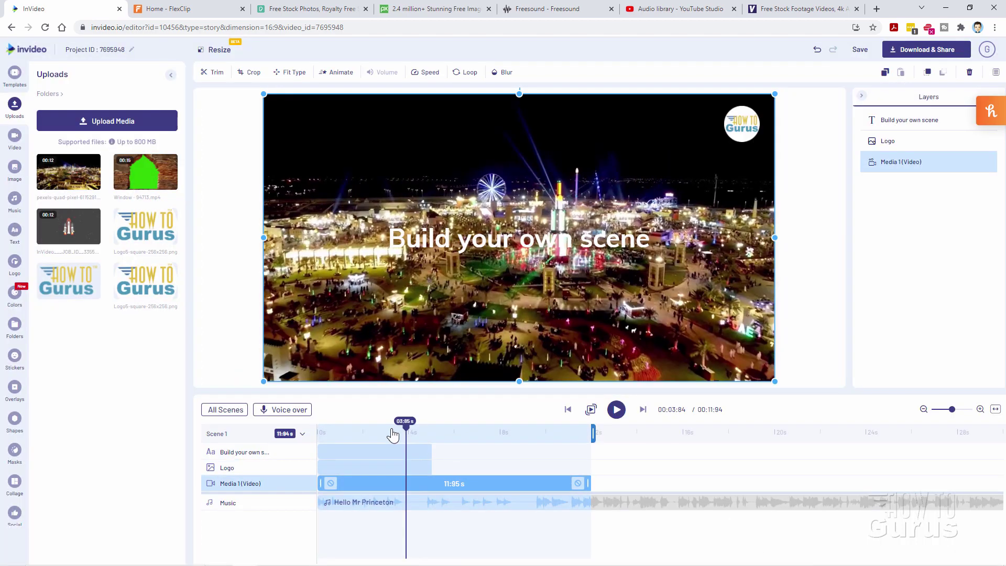
mouse_move(393, 435)
mouse_down()
mouse_move(376, 439)
mouse_move(411, 438)
mouse_move(376, 440)
mouse_up()
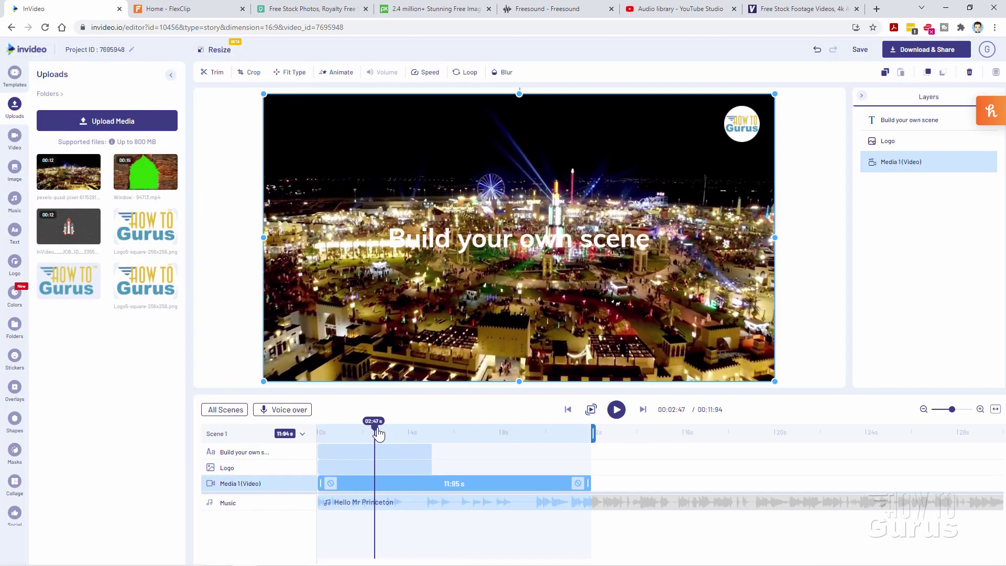
Step: Add the green-screen window clip and stretch it to fill the whole canvas
click(150, 173)
click(747, 533)
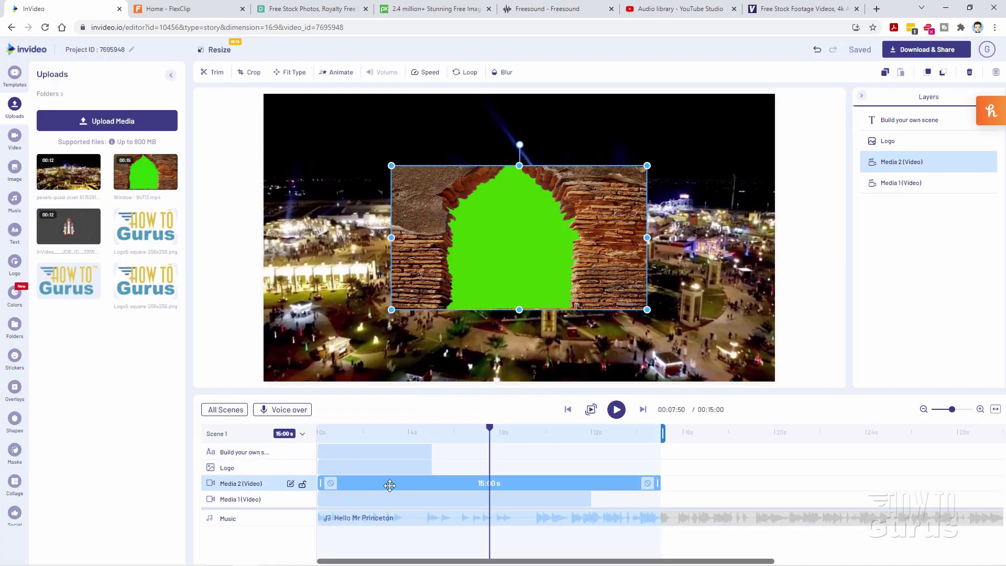
drag(482, 247, 348, 316)
drag(519, 238, 775, 93)
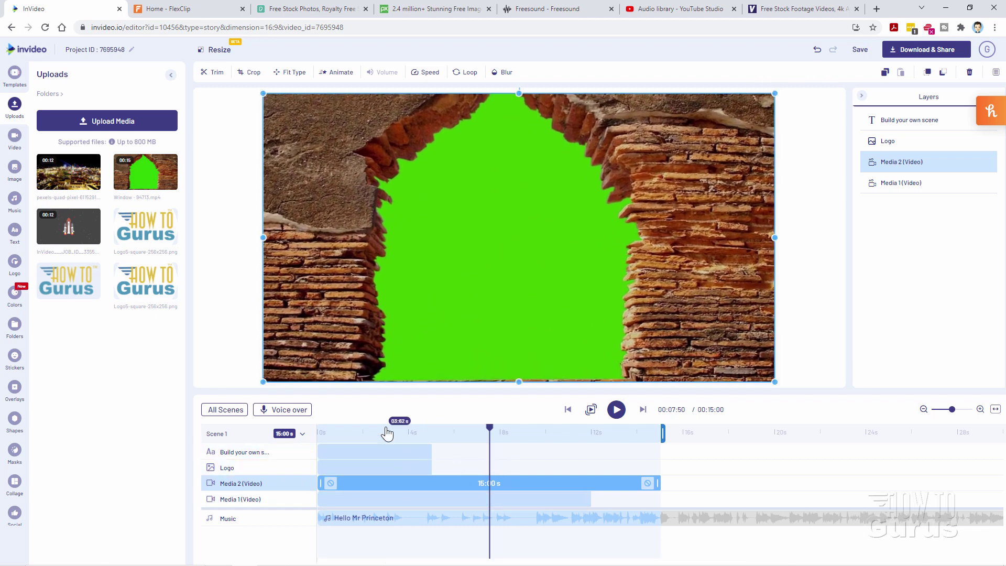
drag(370, 429, 344, 433)
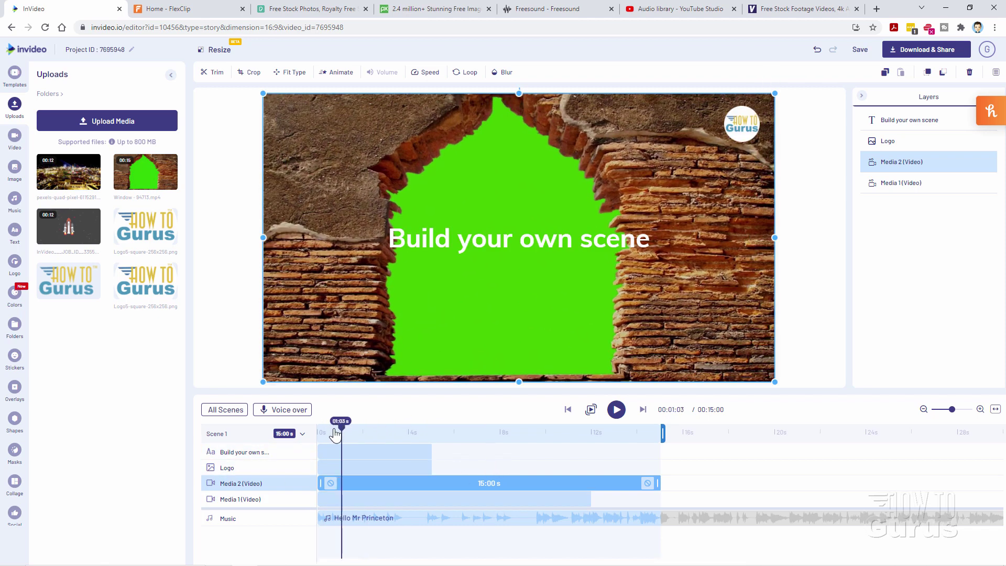
click(395, 433)
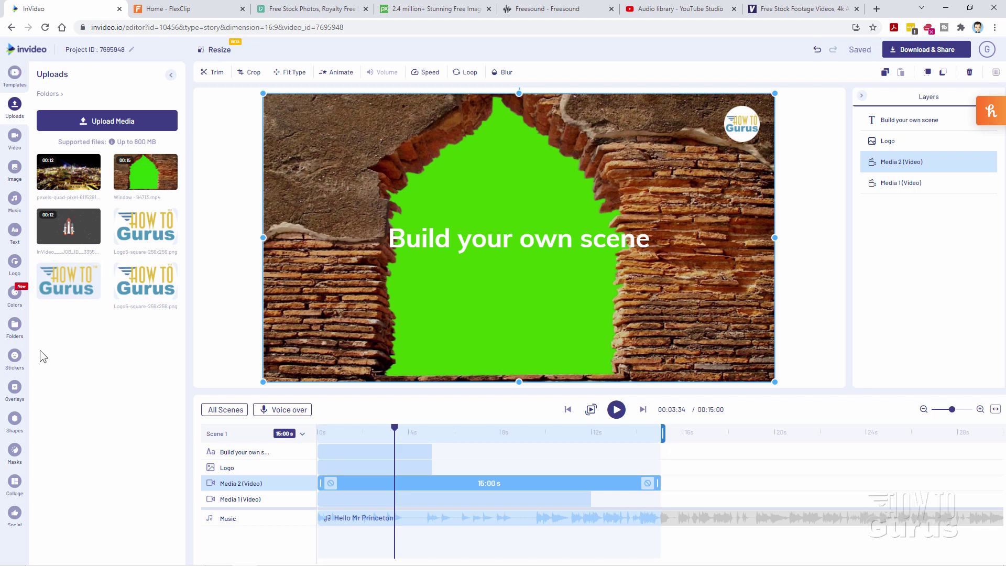
Step: Remove the green-screen window overlay layer from the InVideo scene
click(171, 75)
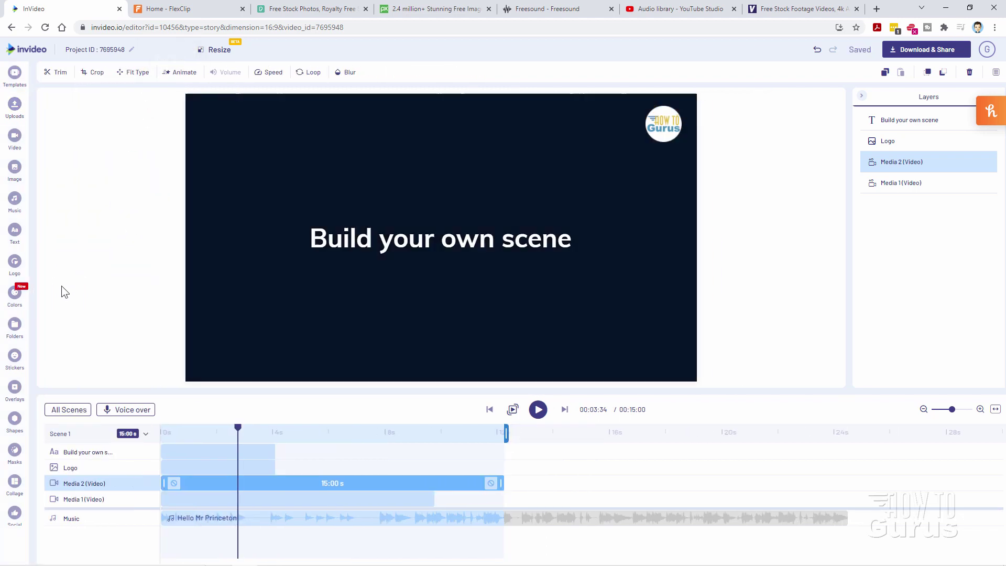
click(16, 389)
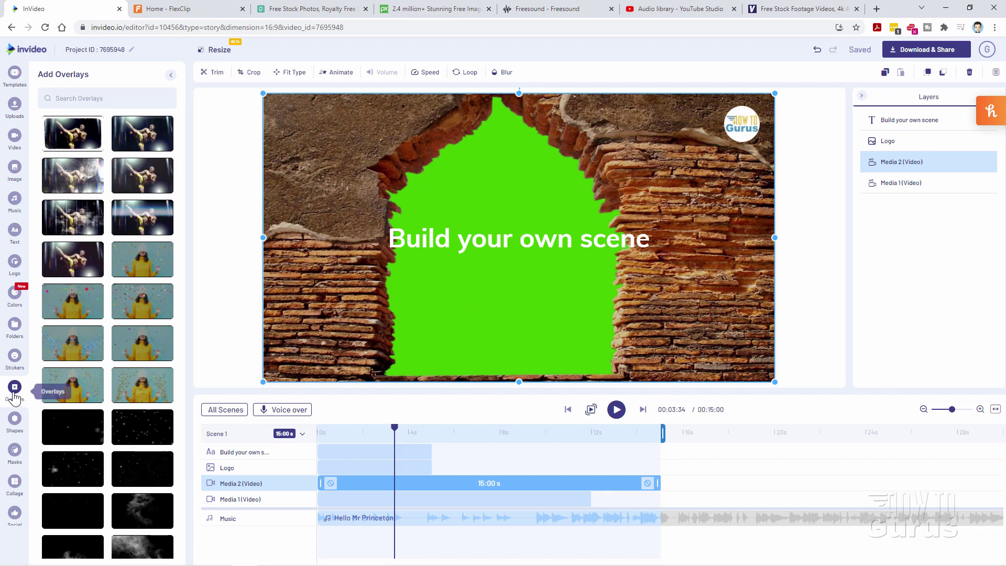
key(Delete)
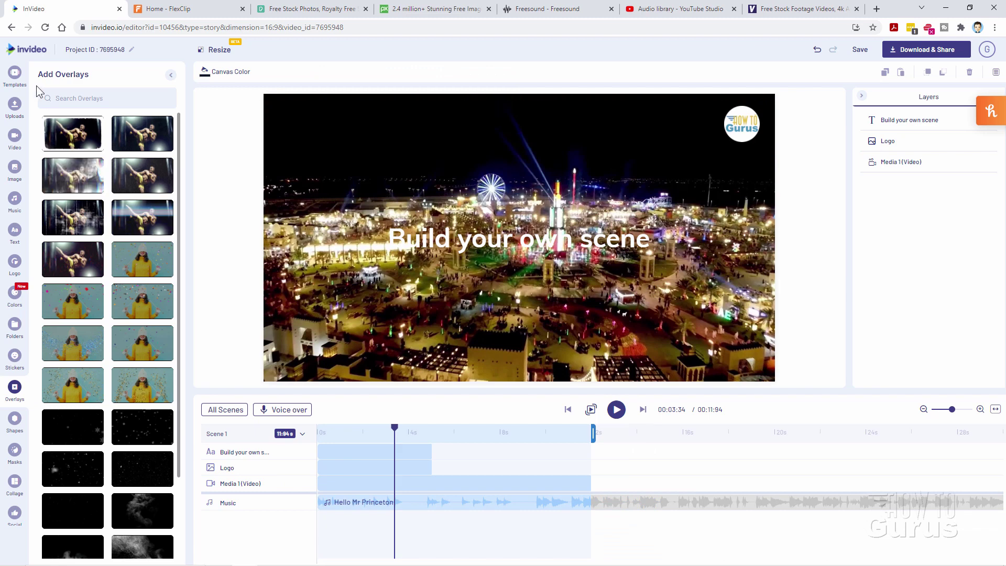
Step: Insert the iStock man-in-glasses stock clip and place it small in the upper right
click(14, 138)
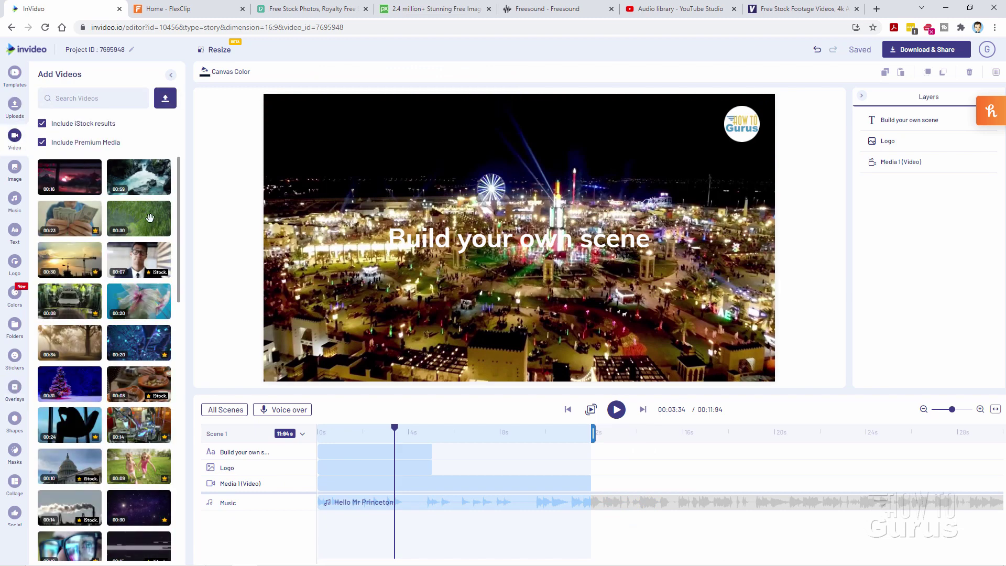
click(135, 265)
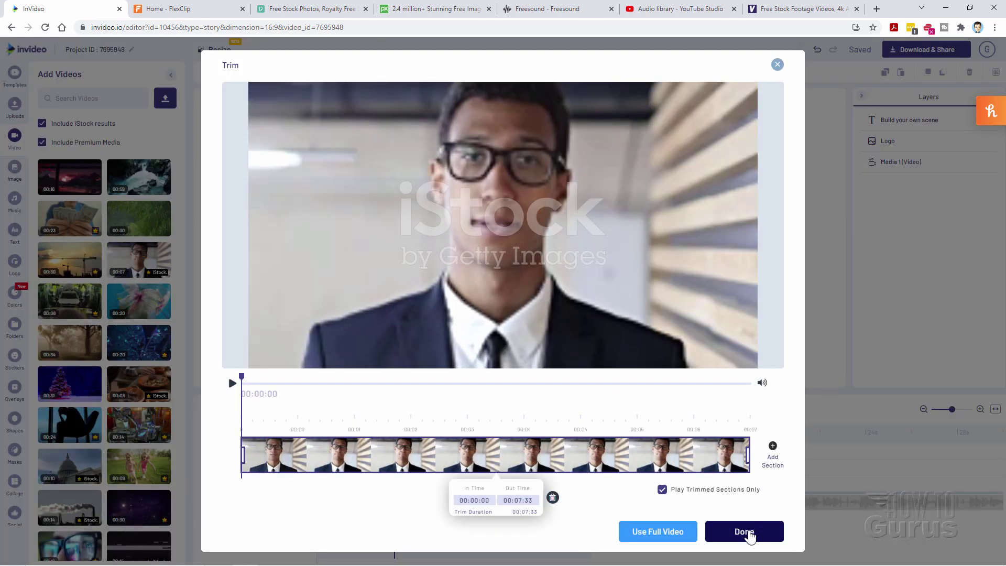
click(743, 532)
drag(380, 328, 652, 205)
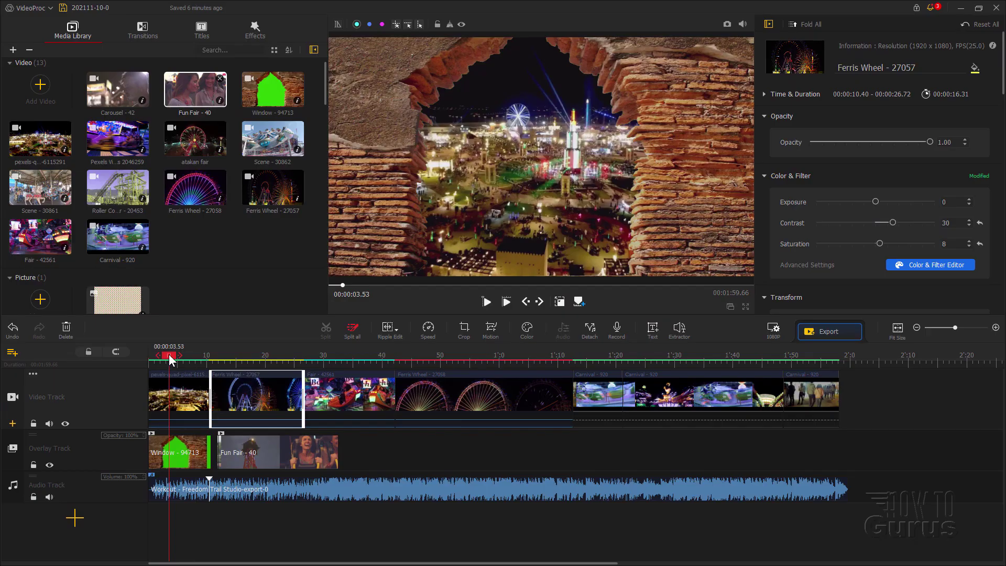
mouse_move(173, 361)
mouse_down()
mouse_move(197, 360)
mouse_move(168, 360)
mouse_up()
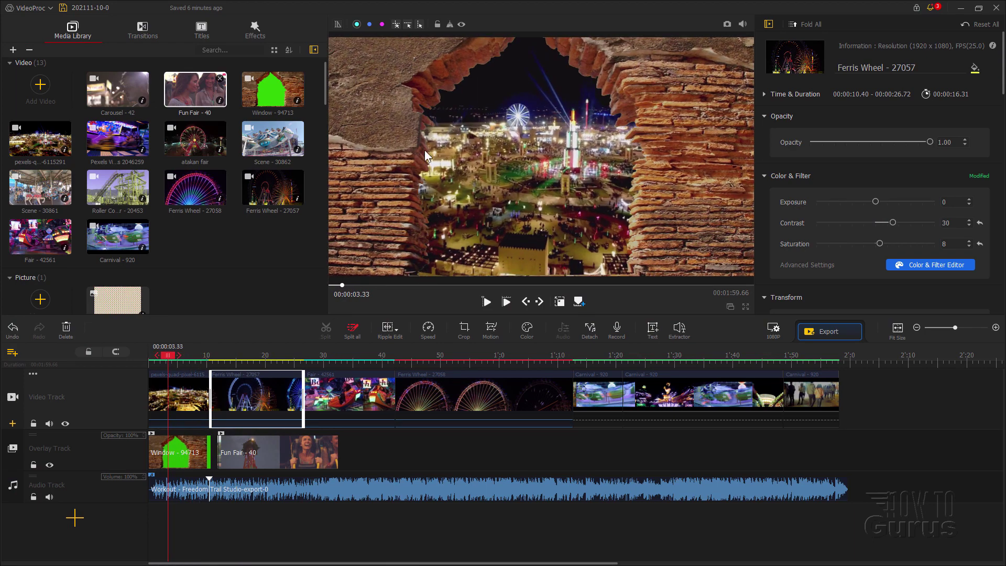
Step: Play the VideoProc project from 0 s to preview the brick-window overlay over the fairground
click(261, 361)
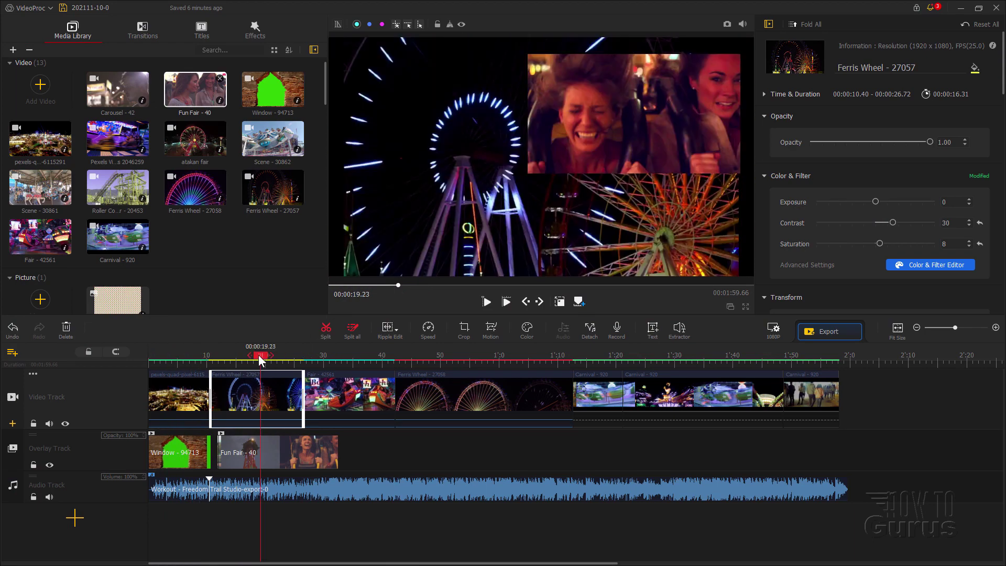
drag(261, 361, 150, 358)
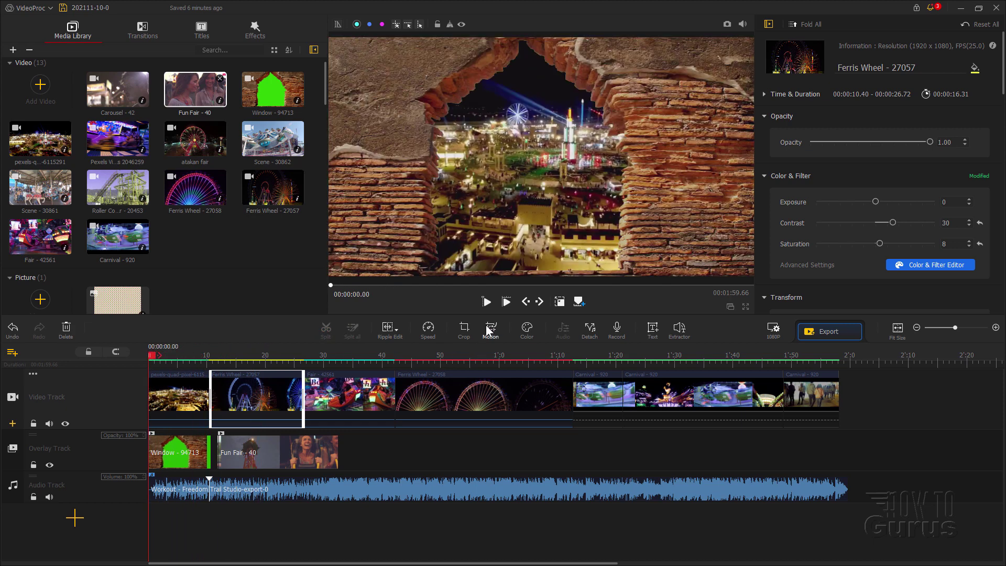
click(484, 302)
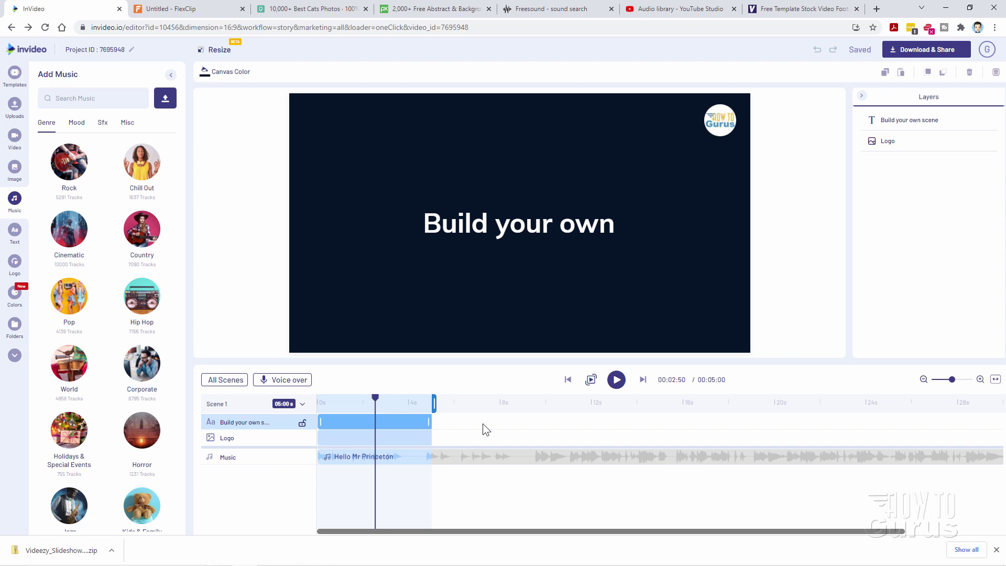
Step: Add the 0:54 orange bokeh background video as scene 02, trimmed to 0:33
click(173, 8)
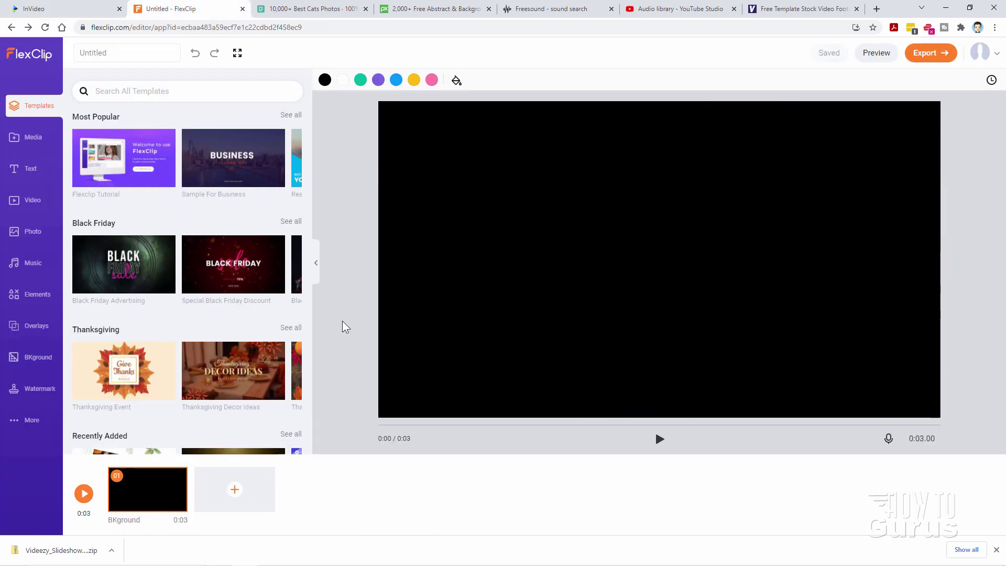
click(315, 264)
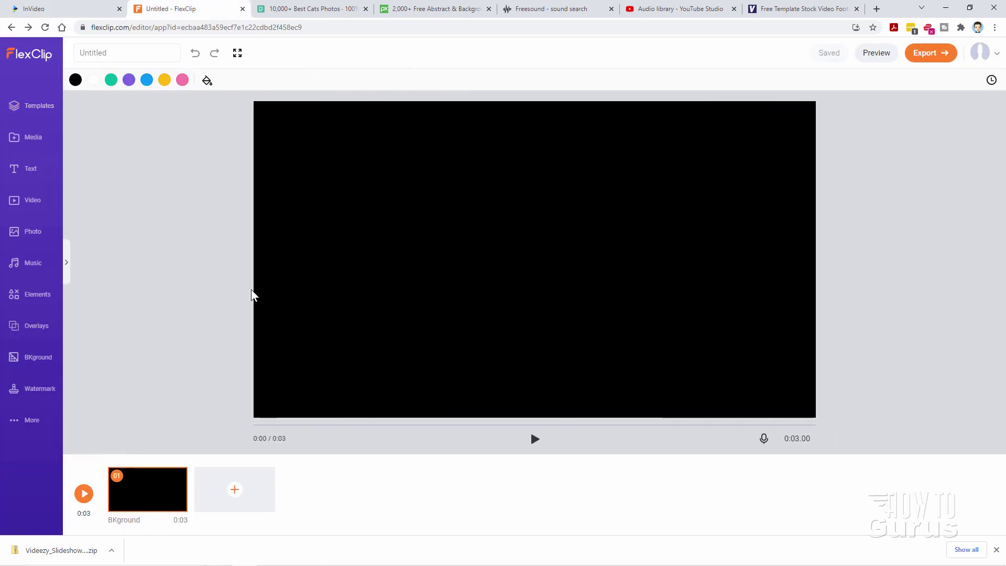
mouse_move(153, 530)
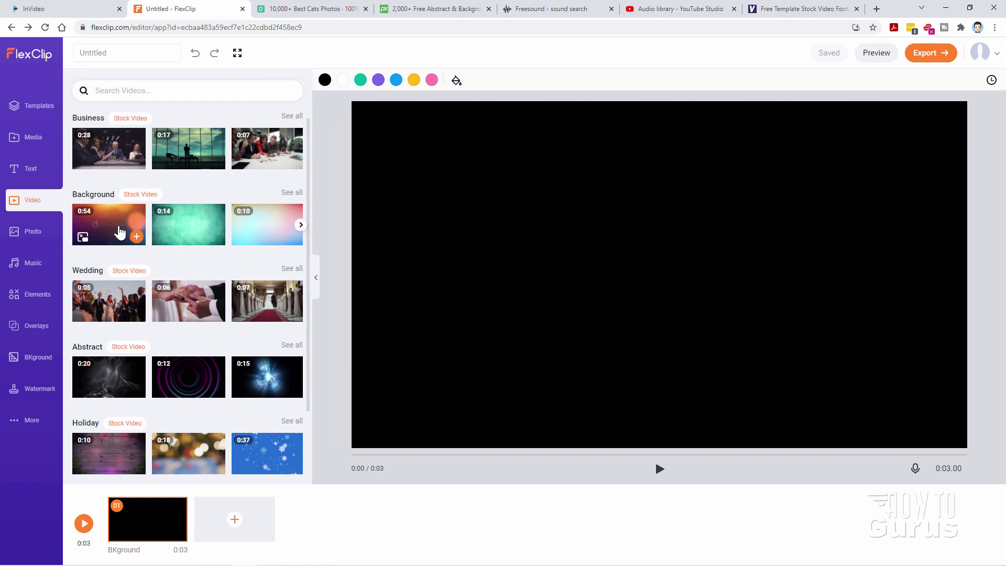
drag(117, 229, 238, 524)
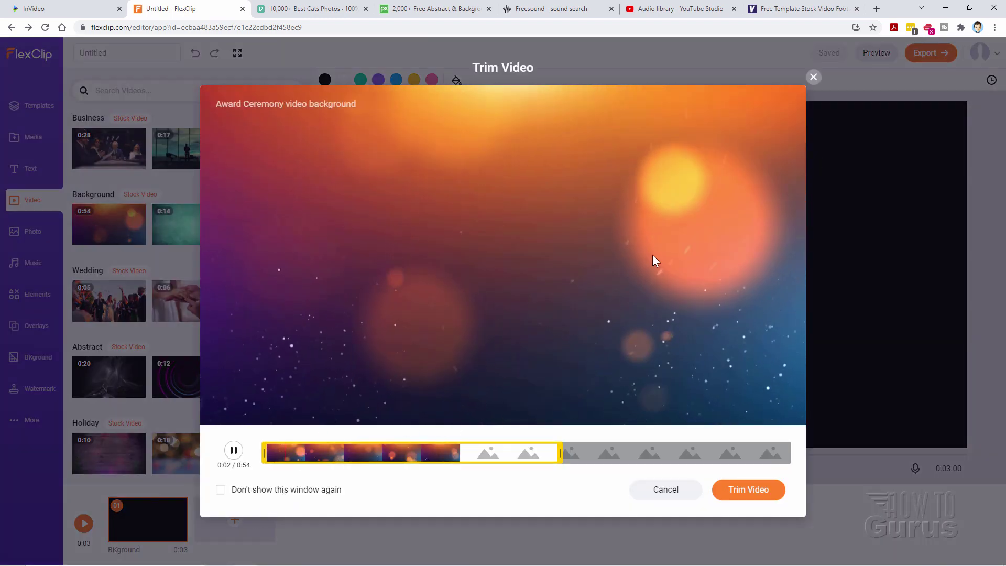
drag(560, 453, 586, 451)
click(749, 490)
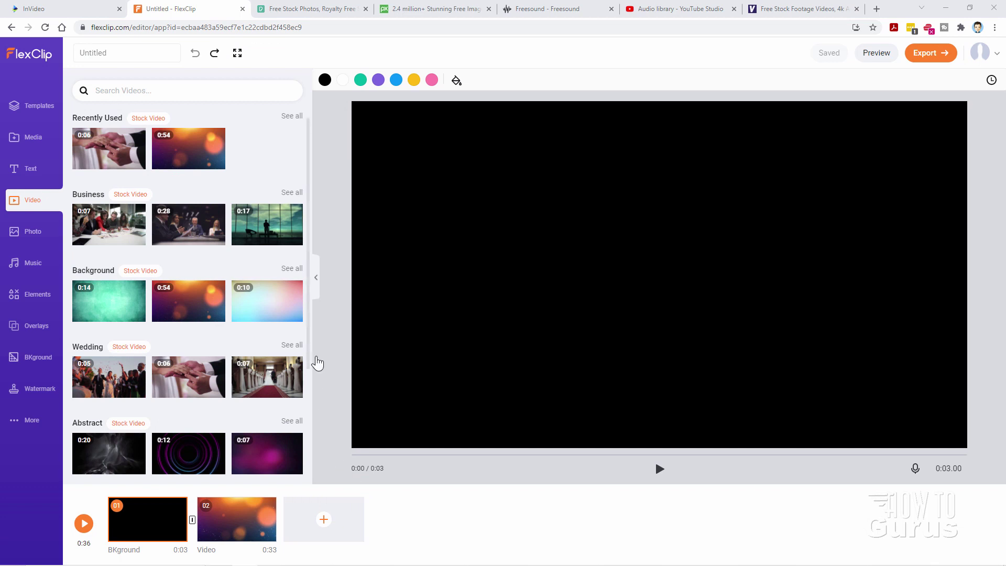
Step: Make the 0:12 night city clip the first FlexClip scene
click(32, 143)
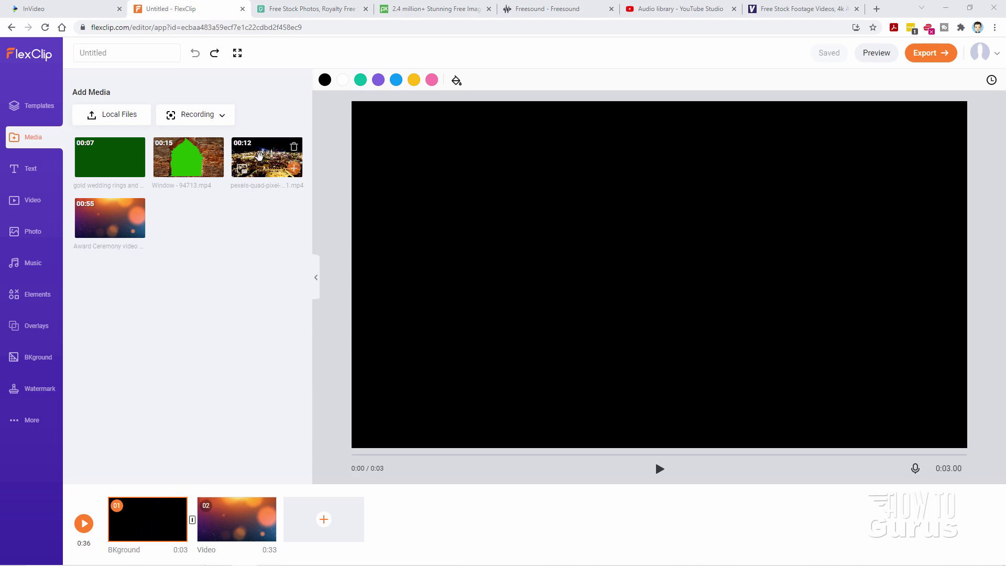
drag(265, 159, 142, 525)
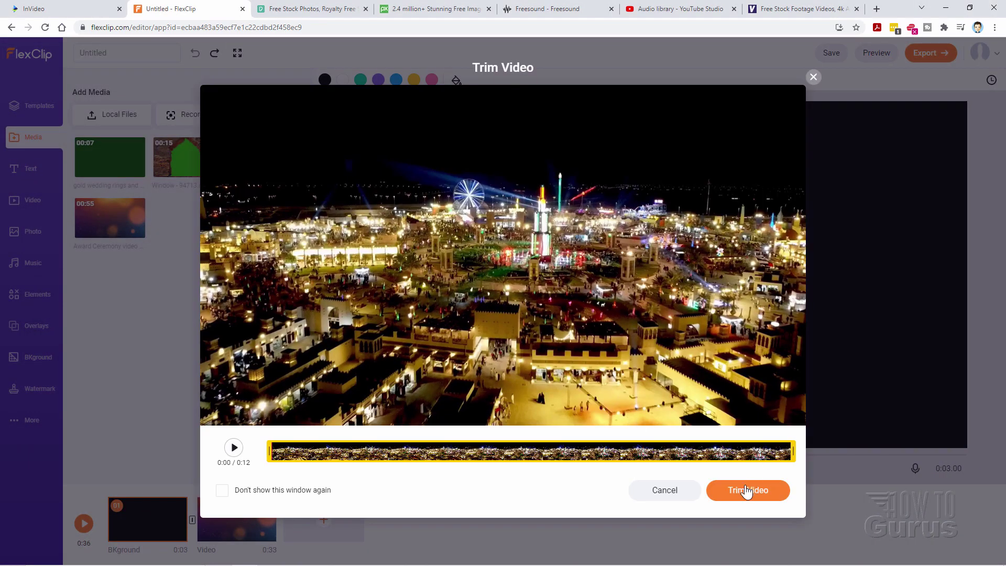
click(740, 494)
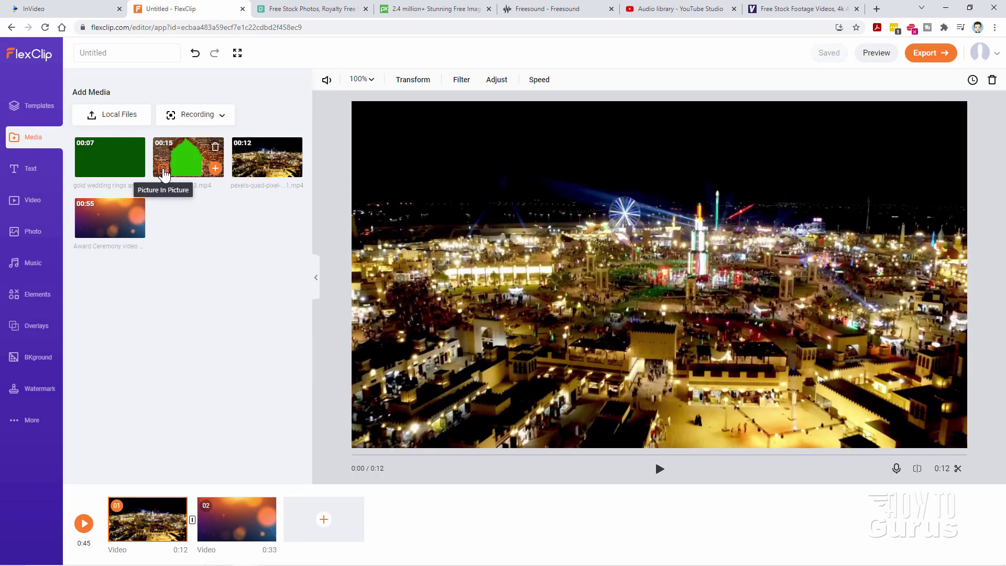
Step: Overlay the green-screen brick window on scene 01 as picture-in-picture, stretched to fill the frame
click(165, 173)
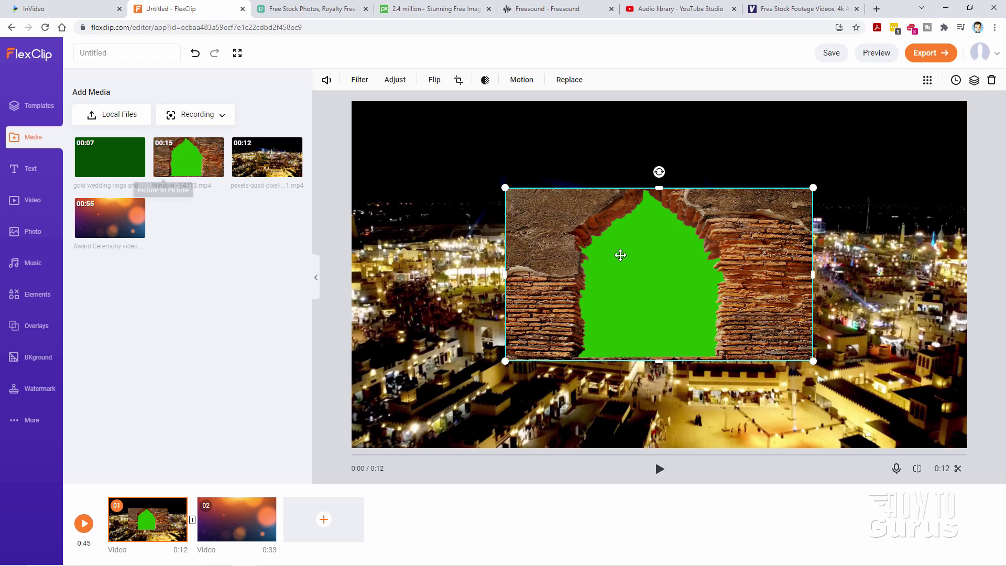
drag(622, 254, 652, 247)
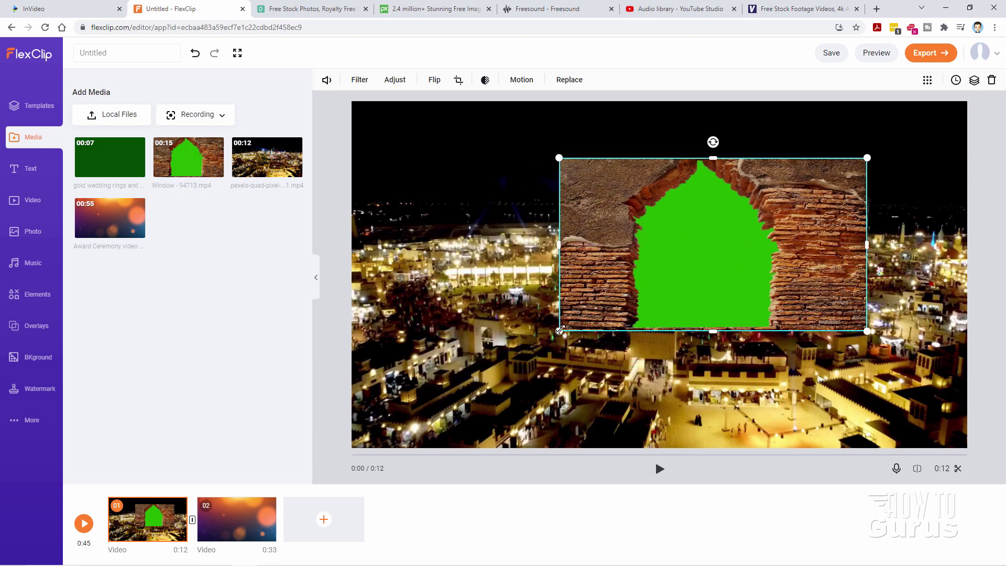
drag(560, 333, 790, 232)
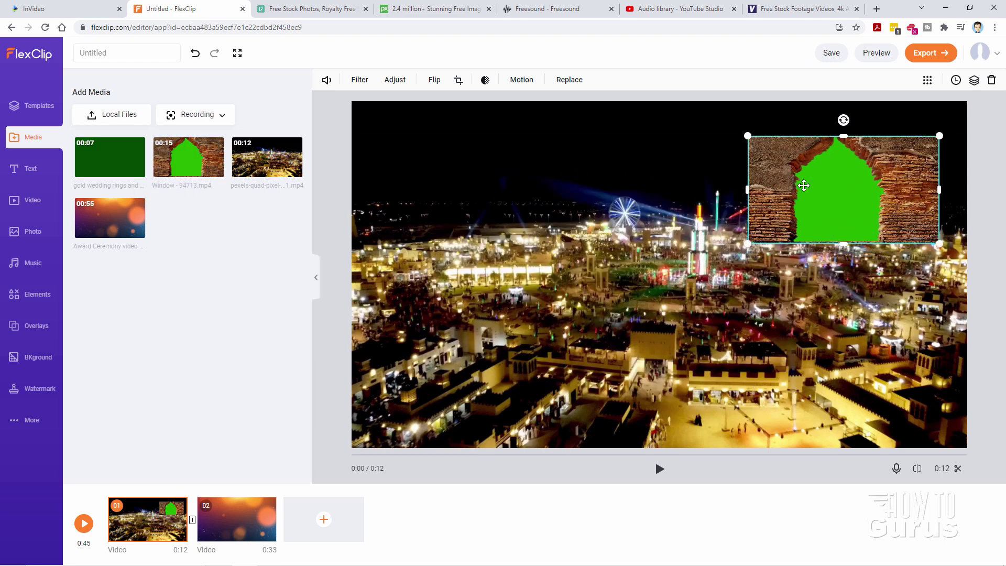
key(Delete)
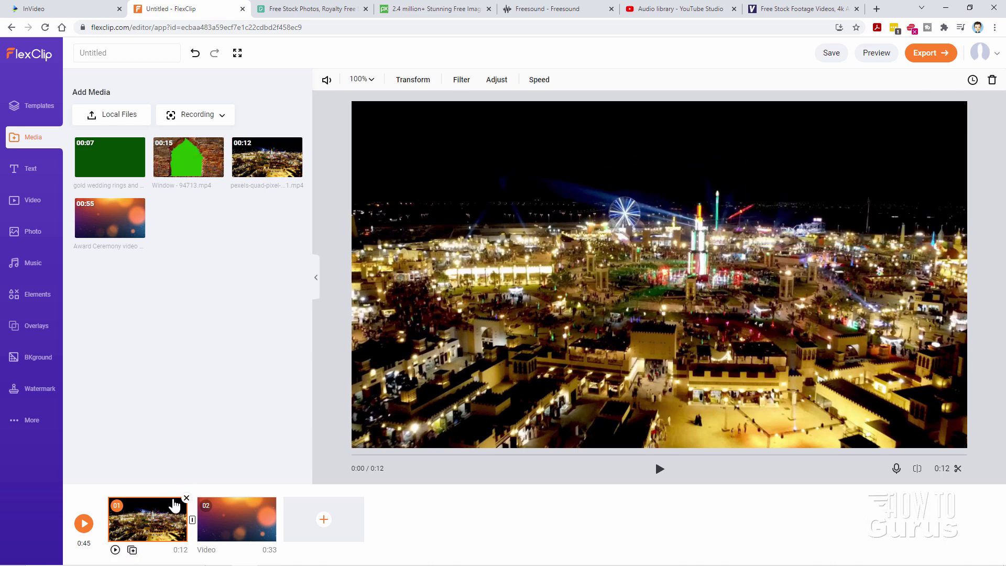
mouse_move(191, 163)
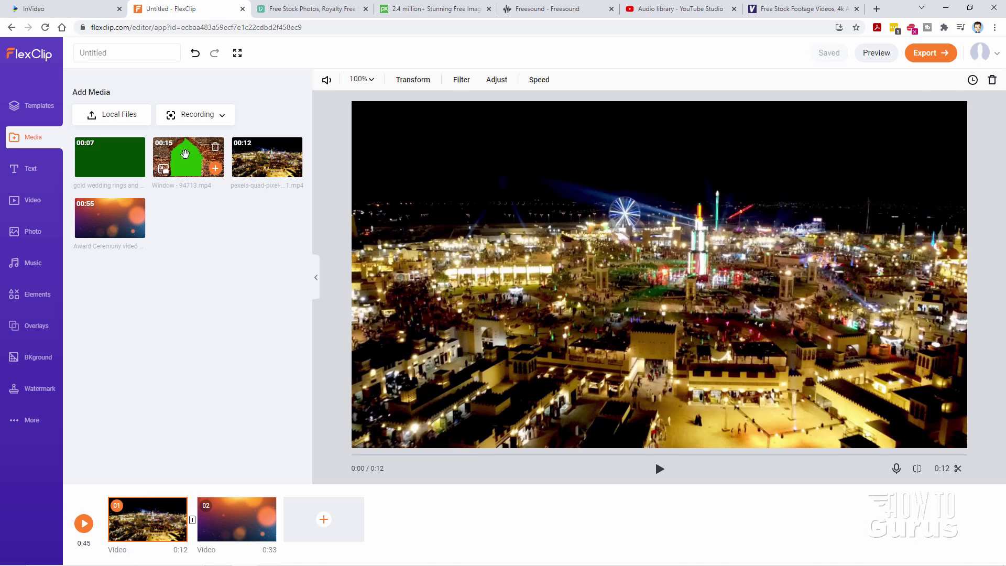
mouse_move(184, 154)
mouse_down()
mouse_move(186, 266)
mouse_move(149, 527)
mouse_move(208, 519)
mouse_move(155, 518)
mouse_move(151, 477)
mouse_move(189, 167)
mouse_up()
click(164, 171)
drag(505, 361, 349, 442)
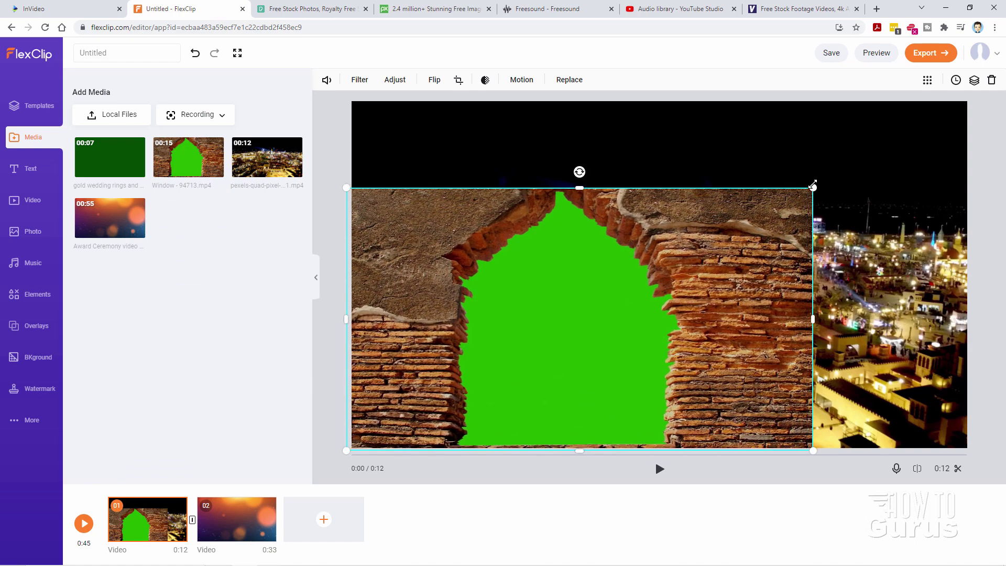
drag(813, 188, 971, 100)
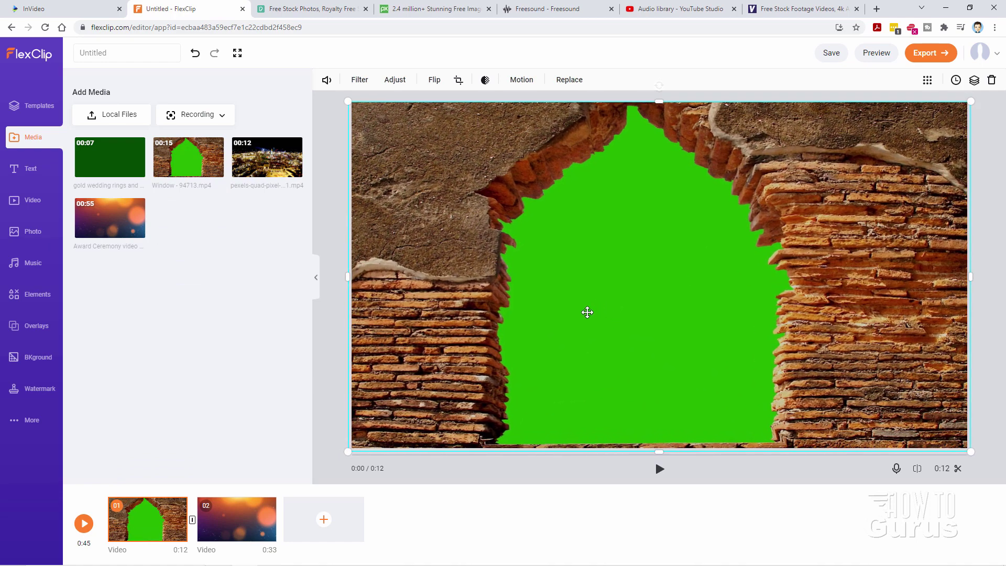
drag(604, 352, 599, 354)
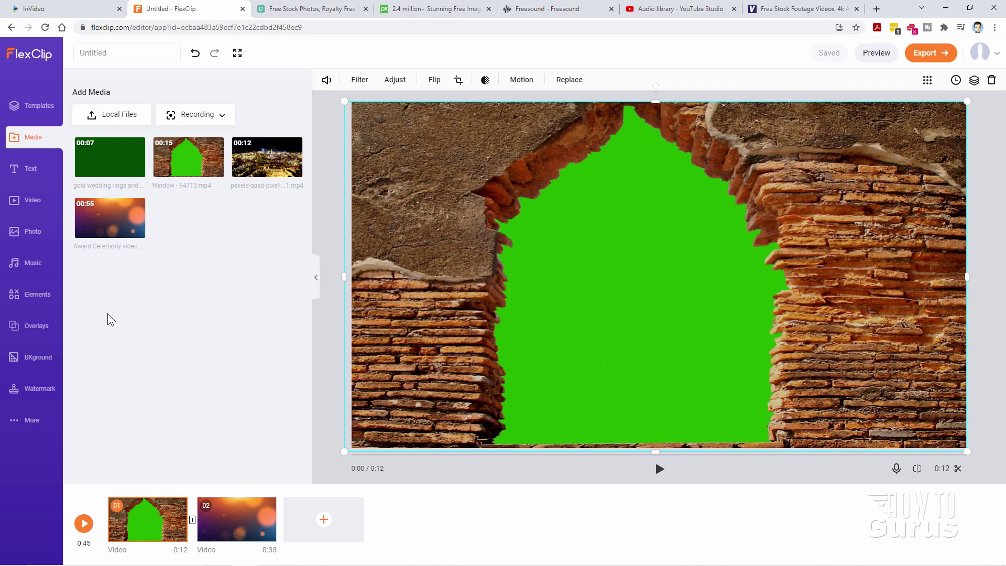
Step: Browse FlexClip's overlays library
click(34, 331)
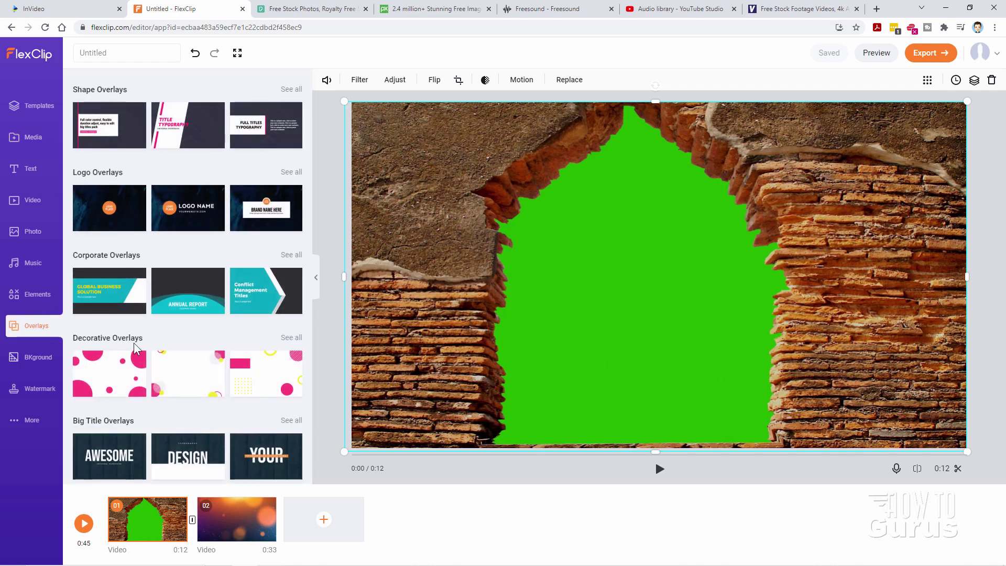
scroll(196, 293, down, 2)
scroll(194, 332, up, 1)
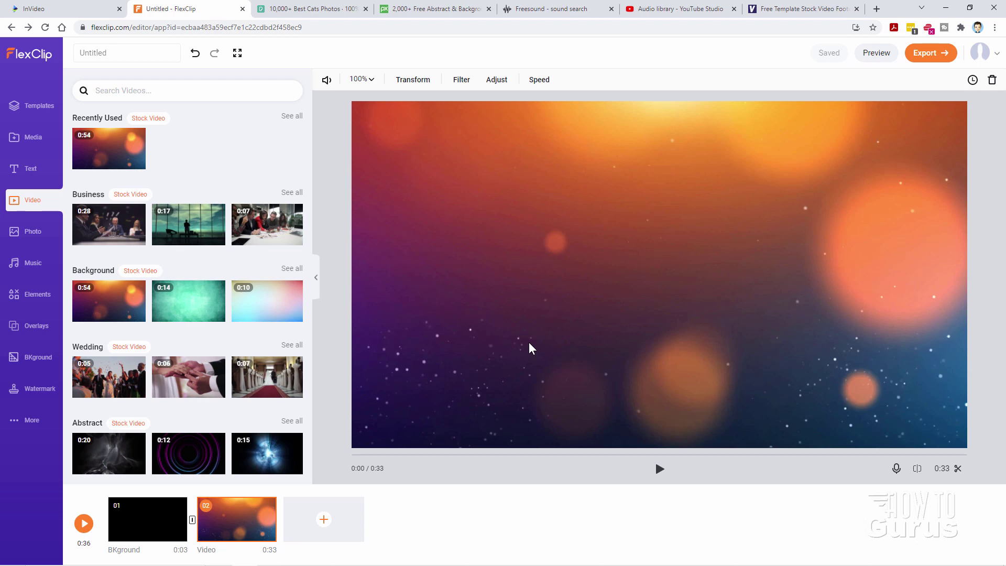
mouse_move(273, 514)
Step: Show black scene 01, then enable High Quality Engine for the MP4 export and close settings
click(147, 518)
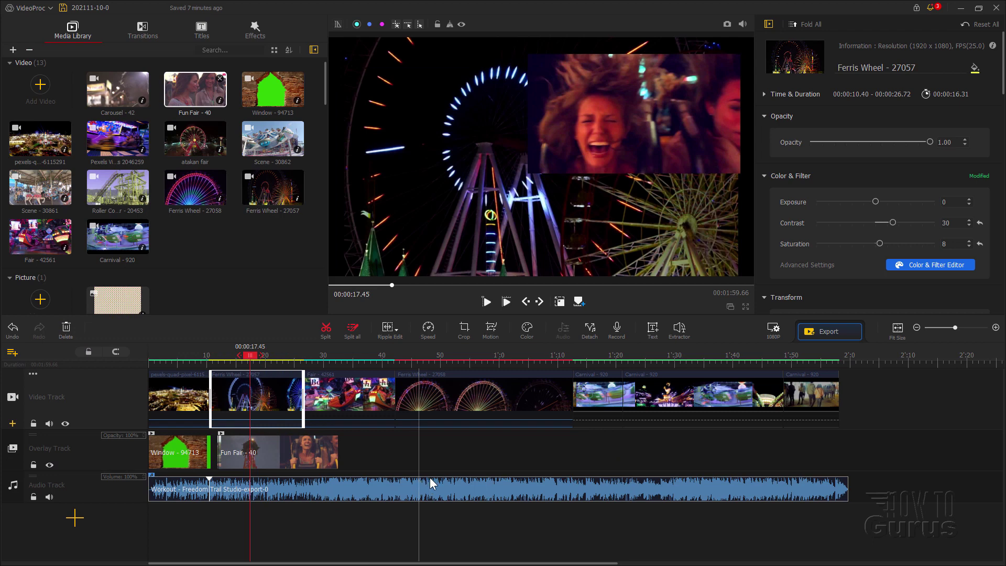
click(830, 333)
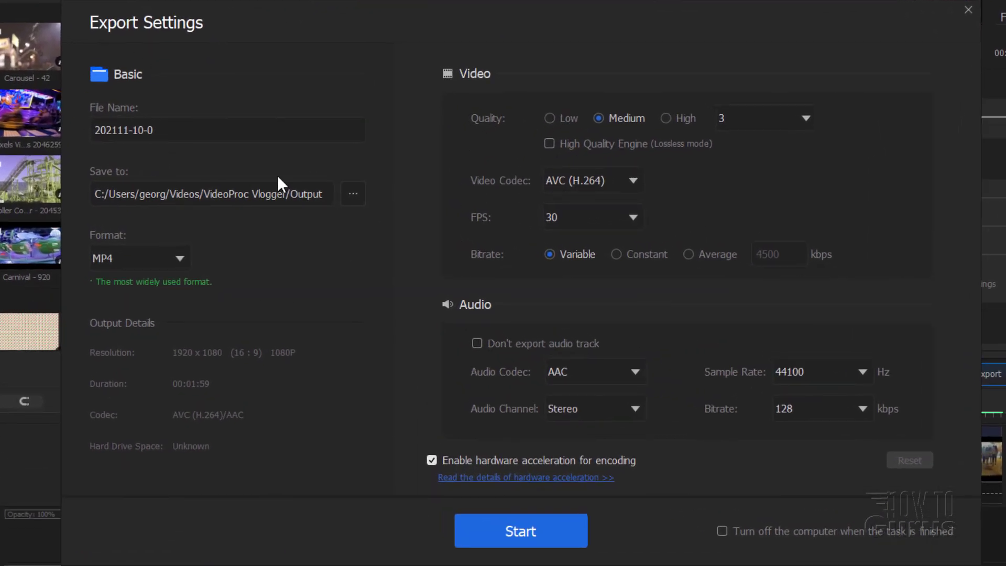
click(184, 255)
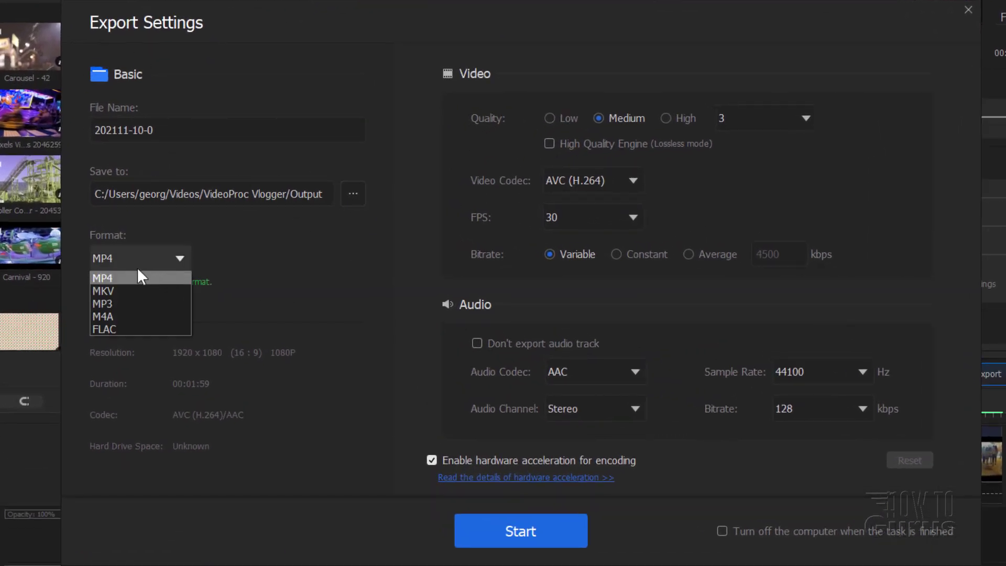
click(117, 277)
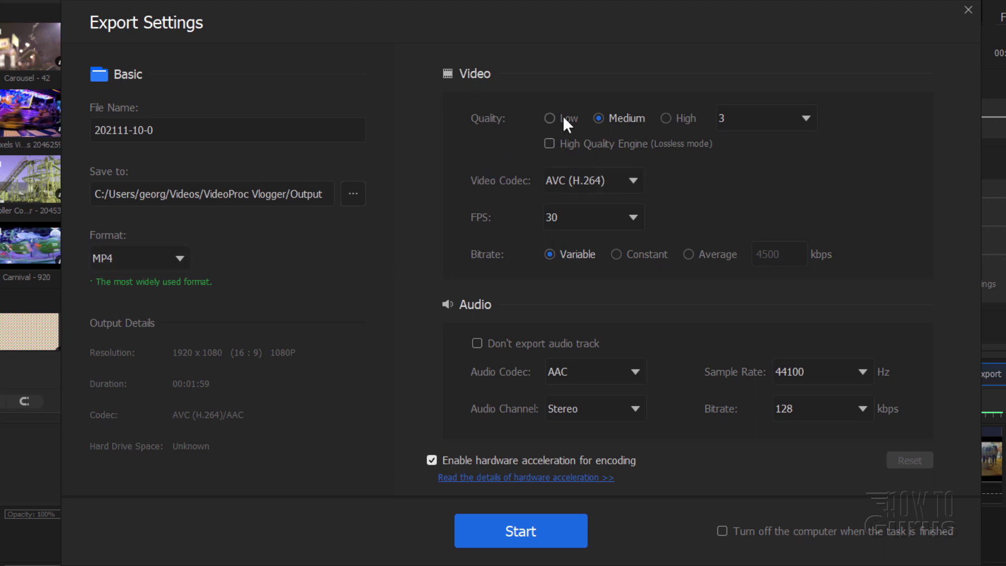
click(549, 143)
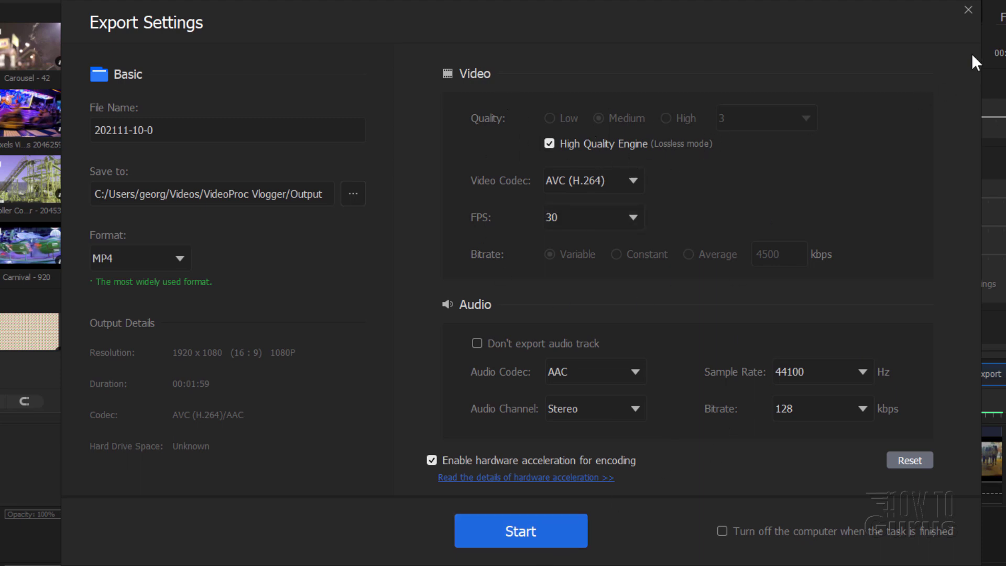
click(967, 11)
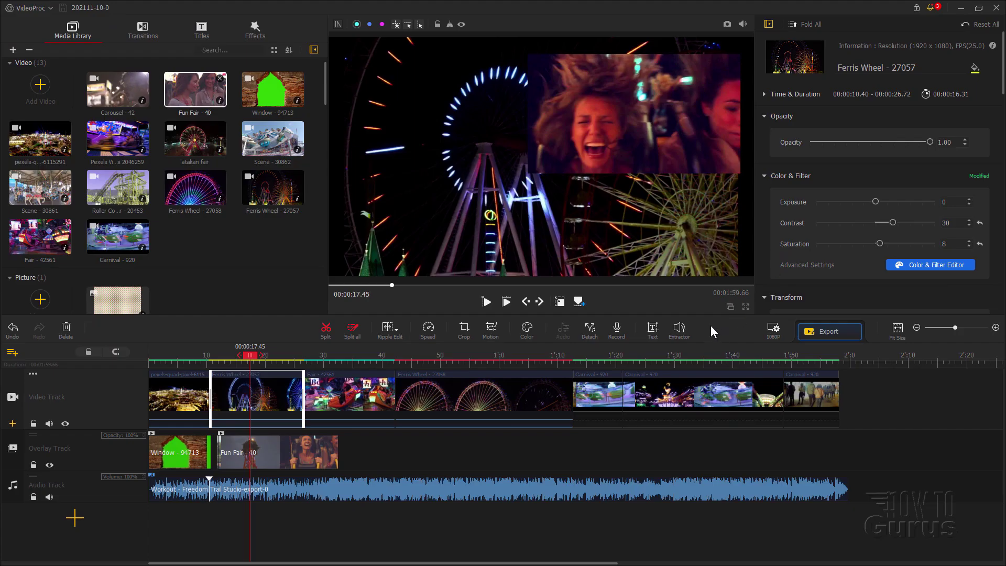
Step: Review VideoProc's resolution presets, then open FlexClip's export showing 480p, 720p and 1080p
click(773, 331)
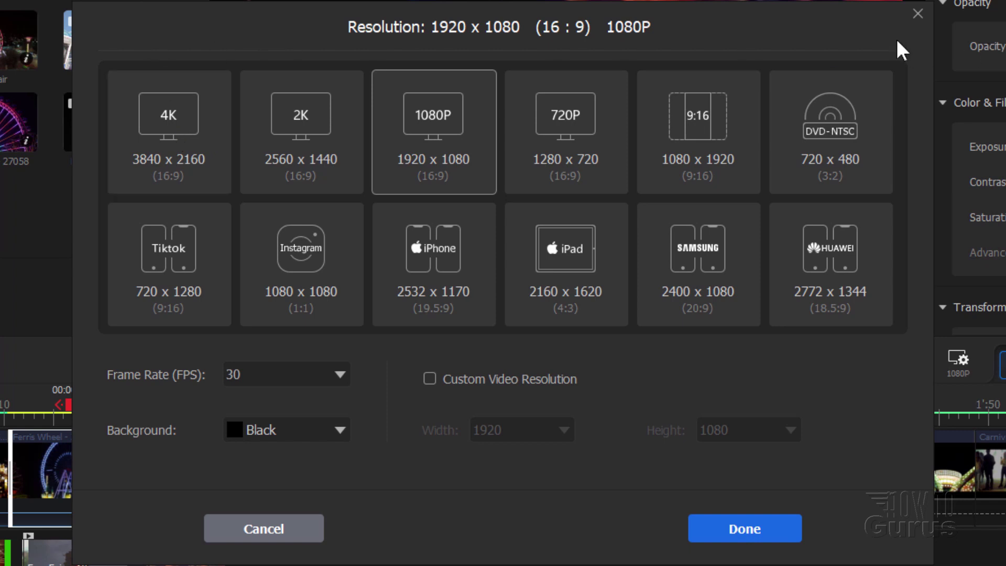
click(917, 16)
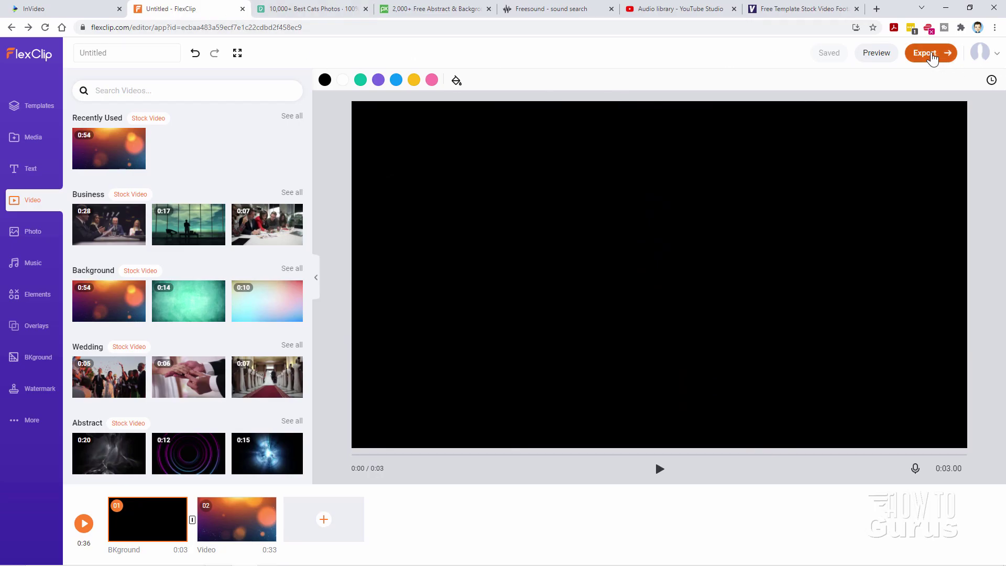
click(938, 54)
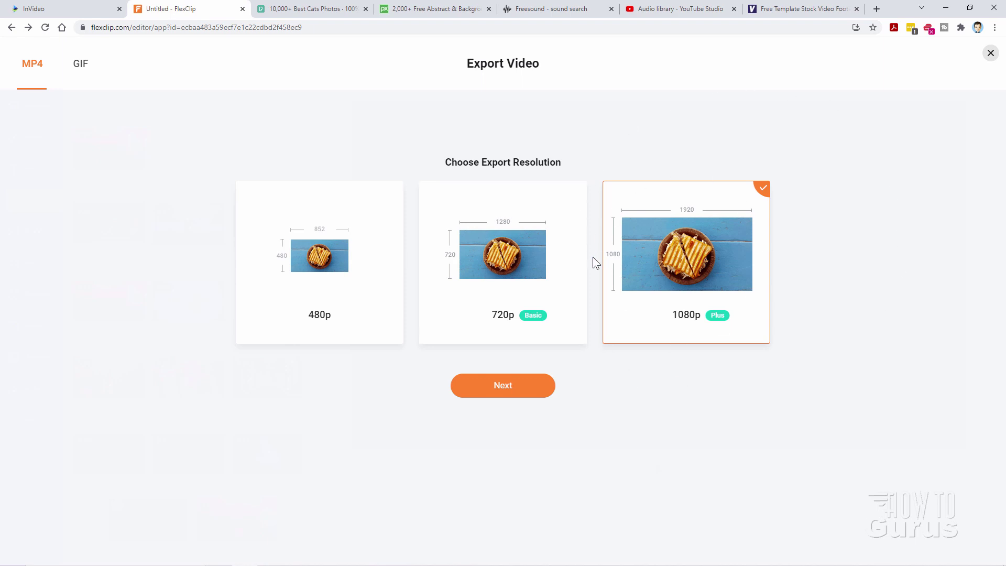
Step: Open InVideo's Download & Share panel and check its quality list, keeping 1080p
click(62, 10)
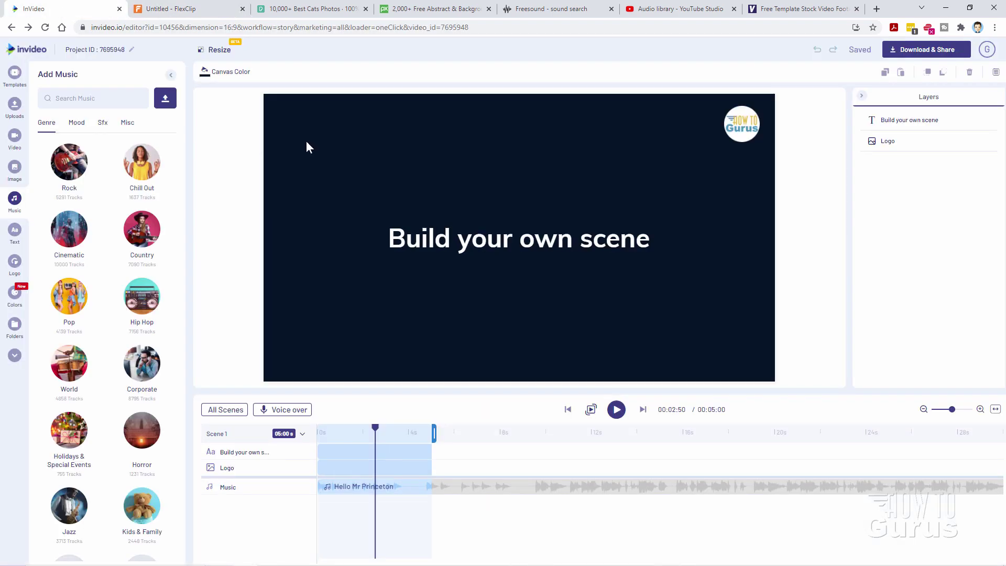
click(908, 52)
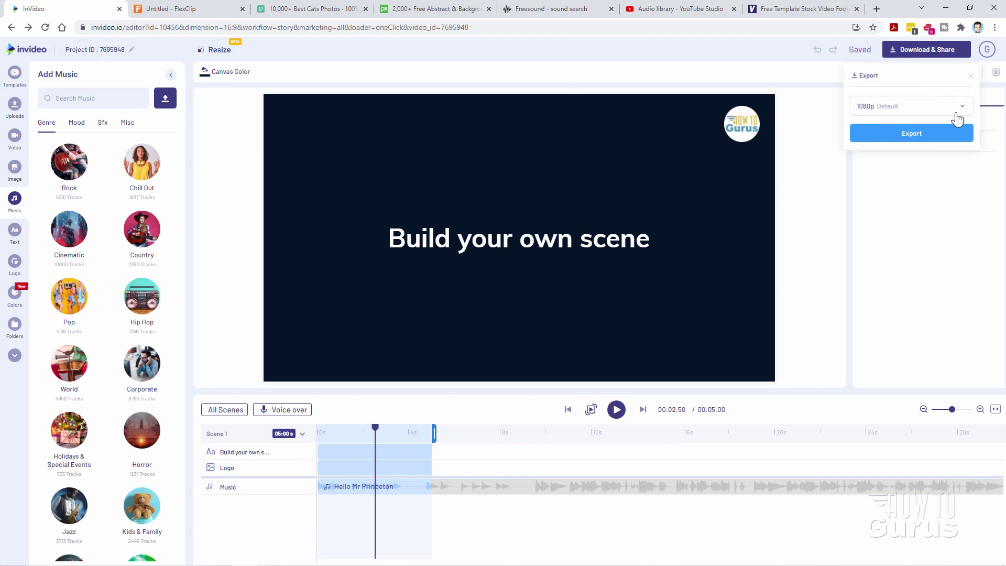
click(955, 113)
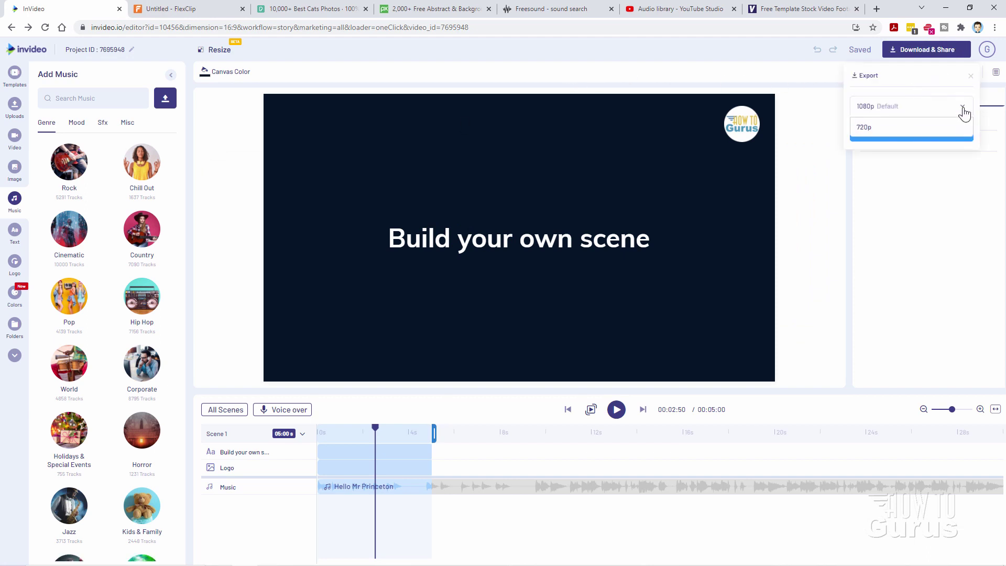
click(898, 107)
click(884, 106)
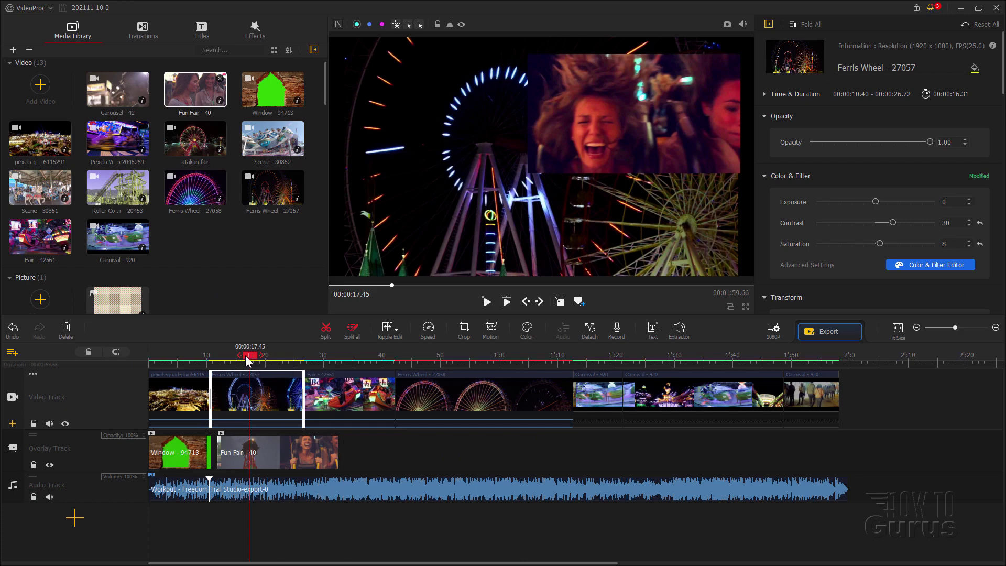
drag(250, 356, 213, 365)
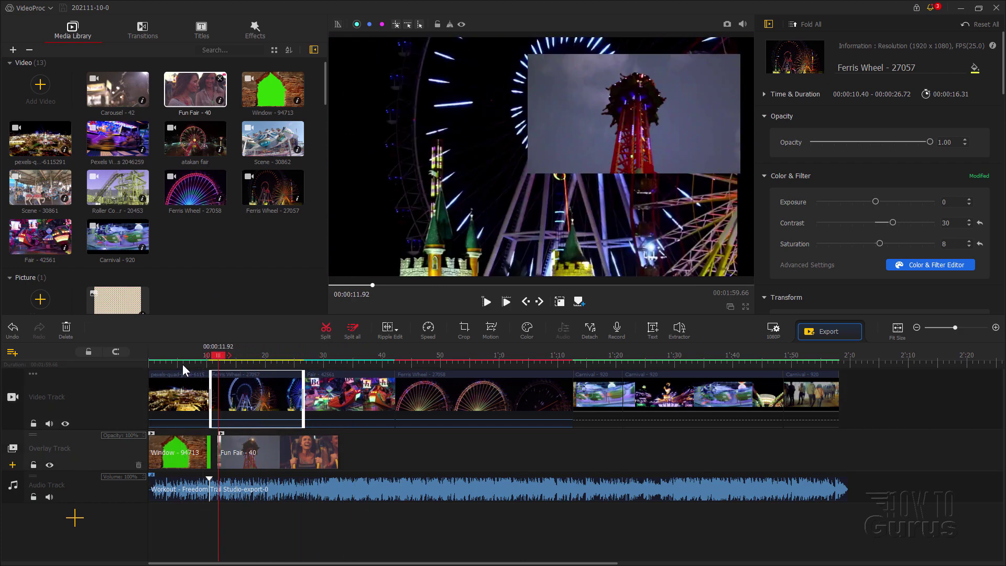
click(180, 362)
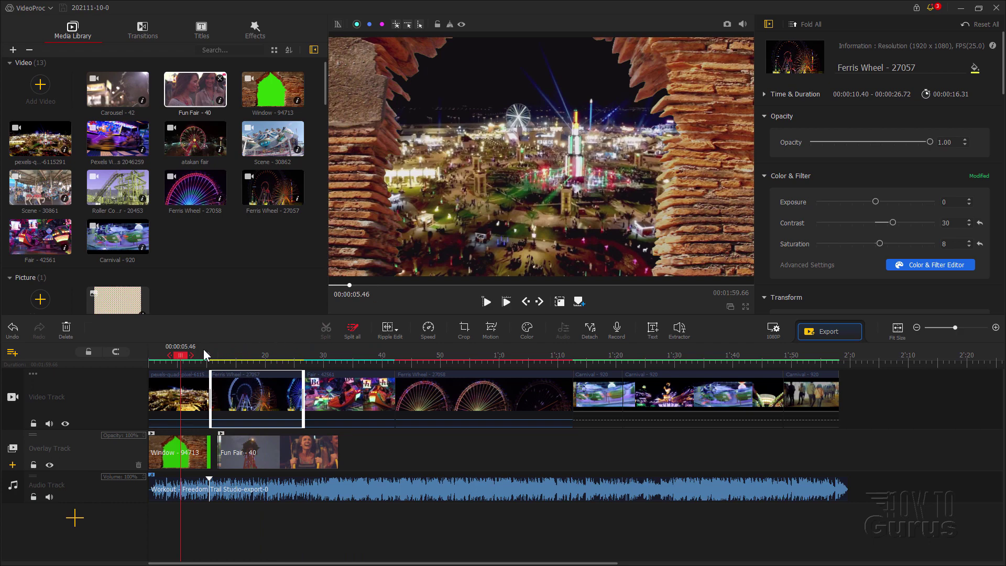
drag(184, 360, 318, 364)
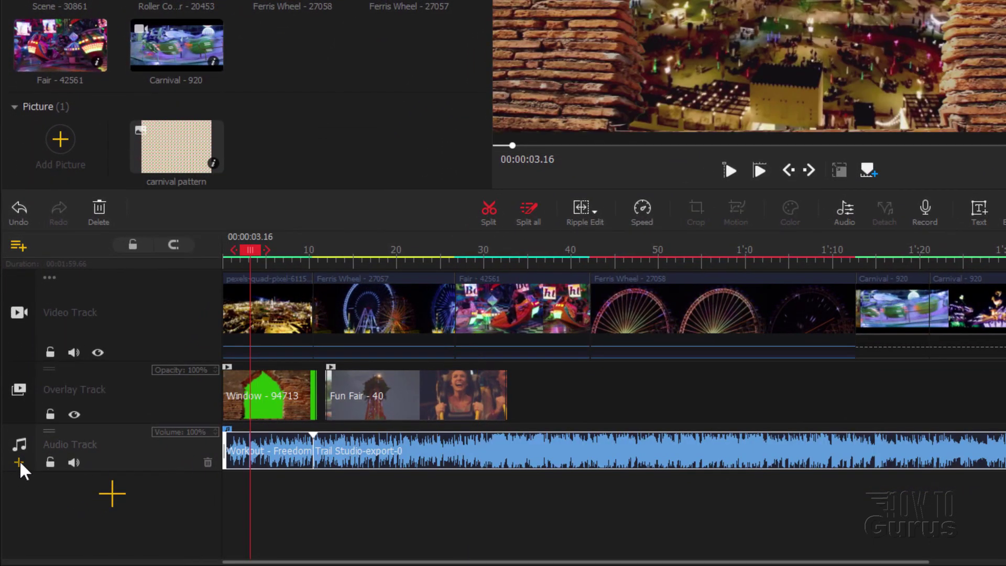
scroll(19, 461, down, 1)
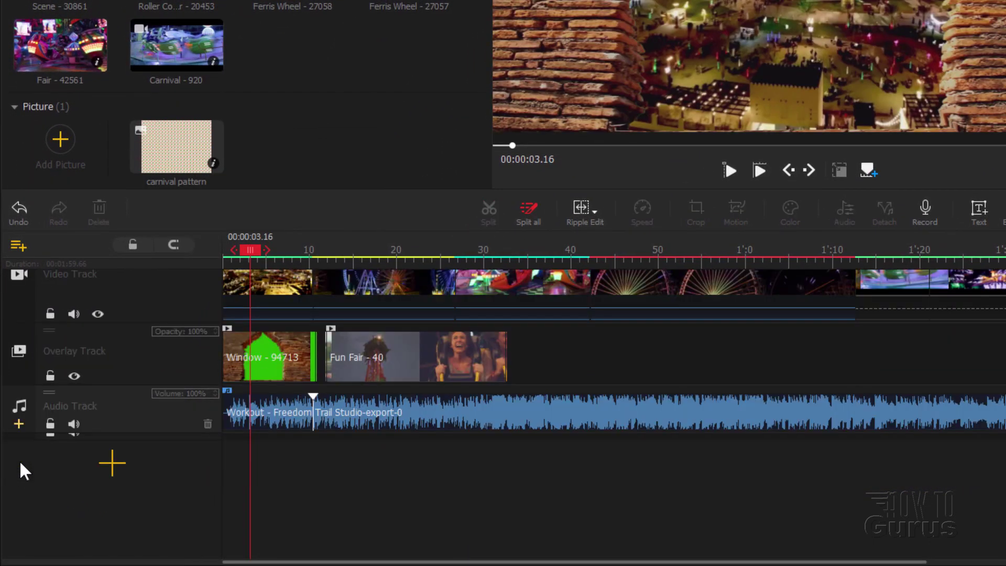
click(19, 421)
scroll(17, 419, down, 1)
click(17, 422)
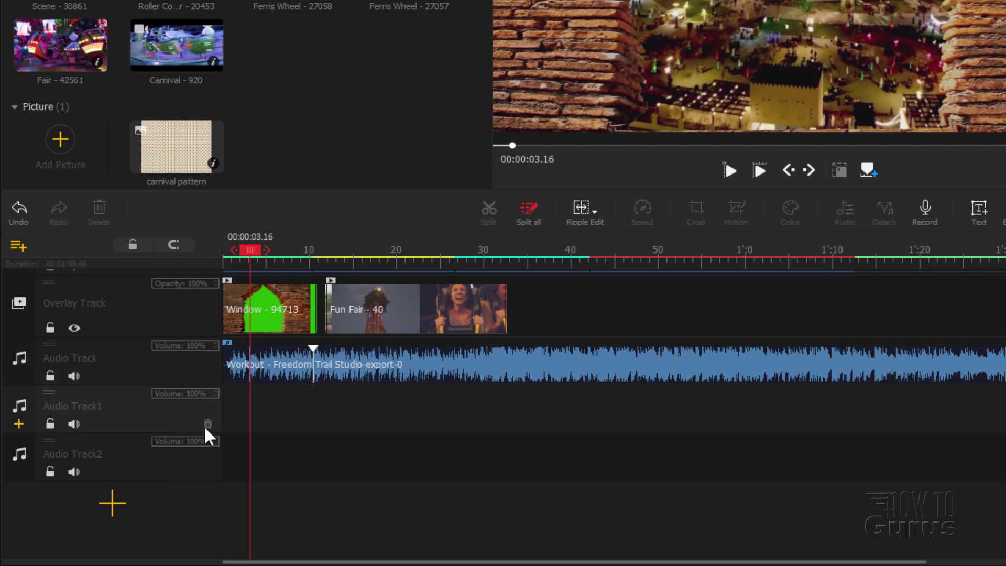
click(208, 425)
click(882, 277)
click(207, 473)
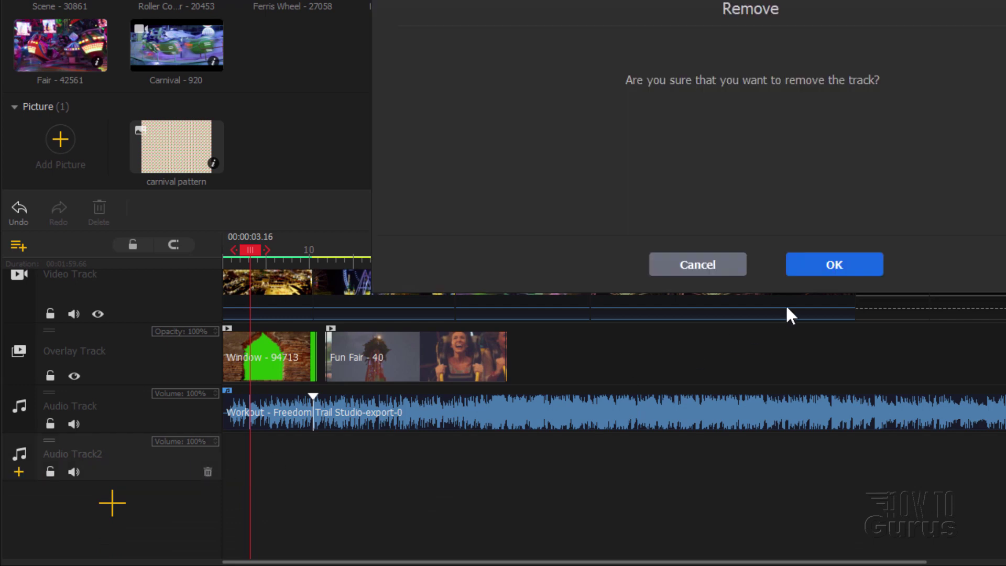
click(822, 267)
click(409, 310)
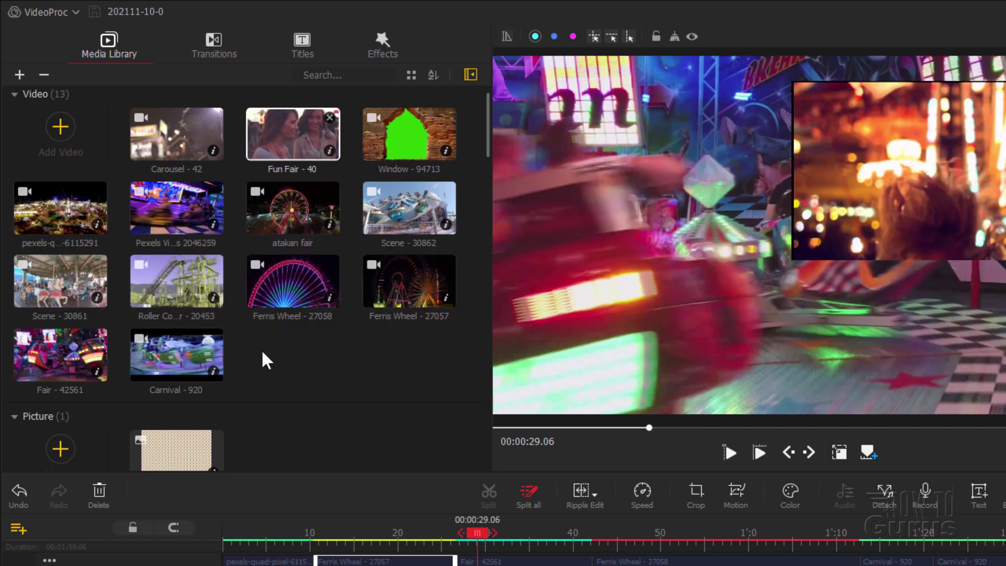
Step: Browse the Transitions and Titles libraries, then open Effects to list its 50 filters
click(215, 48)
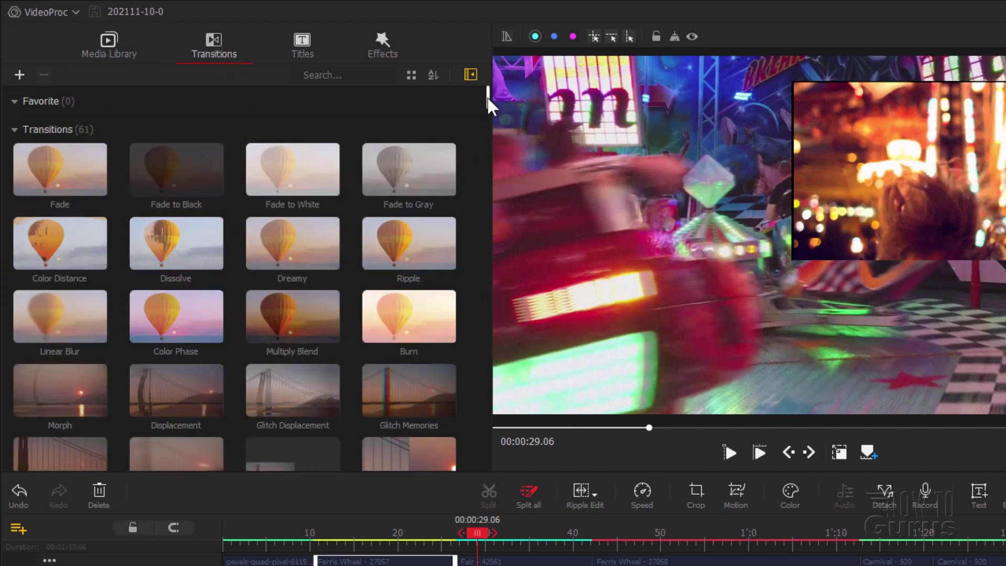
drag(489, 97, 476, 65)
click(303, 48)
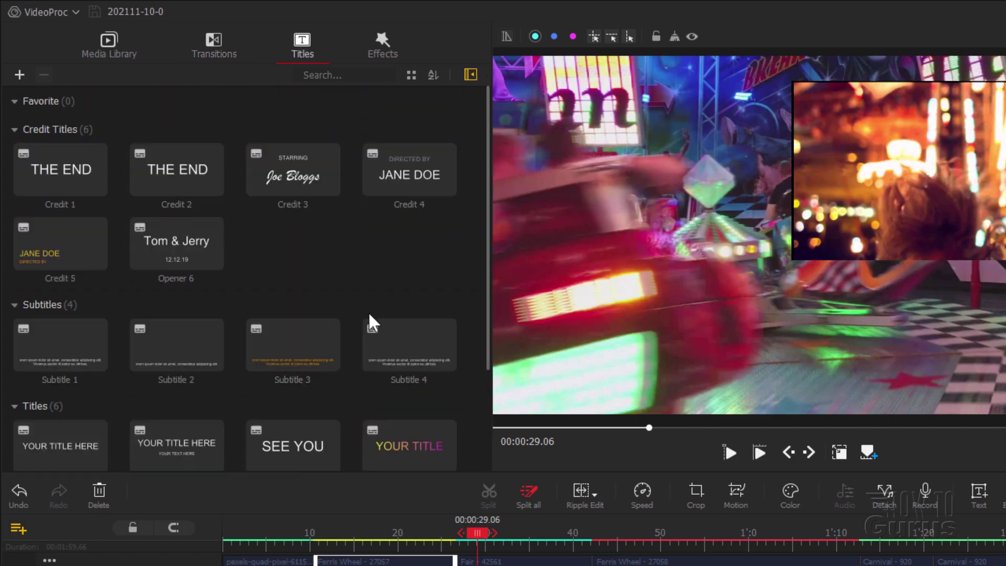
click(42, 130)
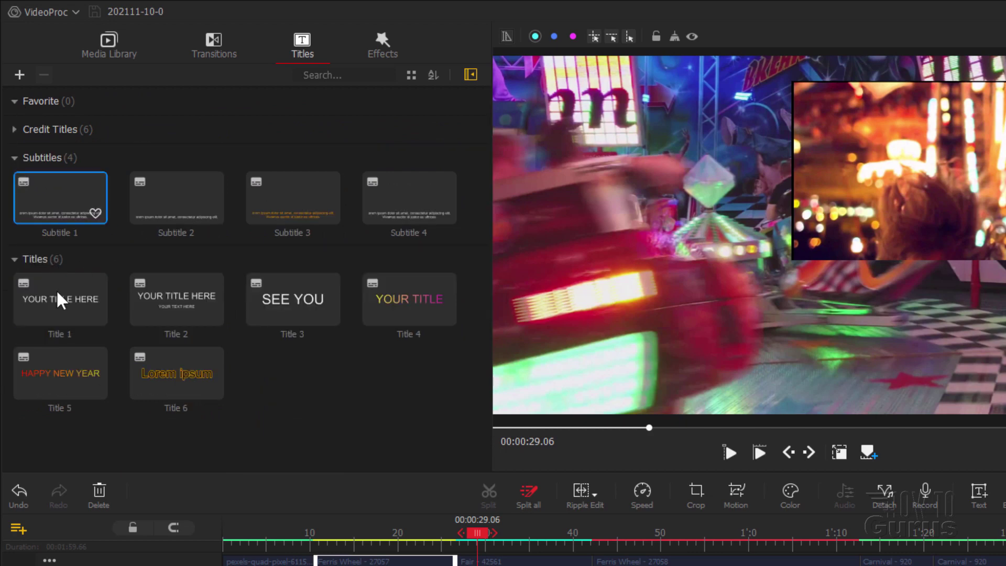
click(385, 43)
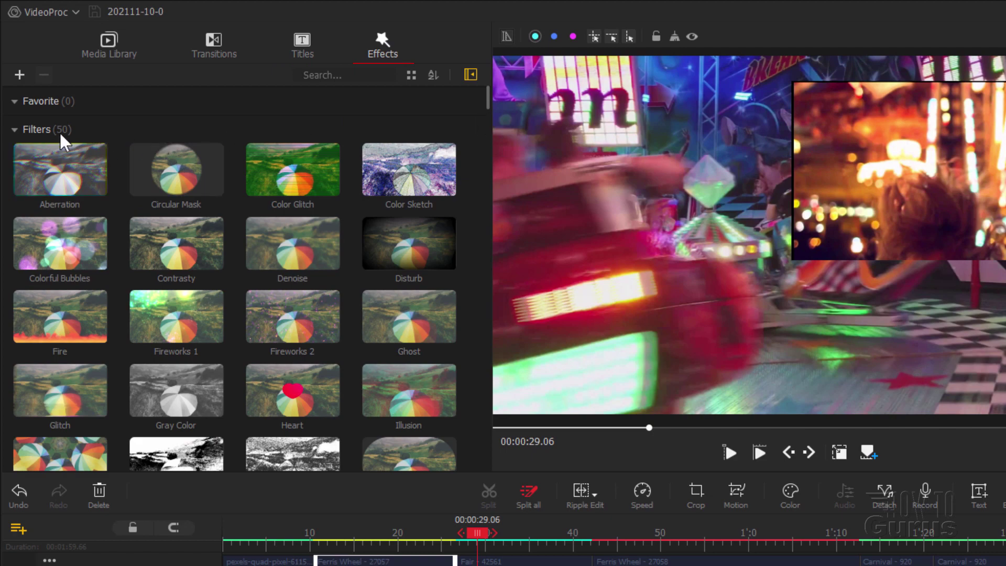
mouse_move(487, 97)
mouse_down()
mouse_move(477, 300)
mouse_move(495, 463)
mouse_move(486, 96)
mouse_up()
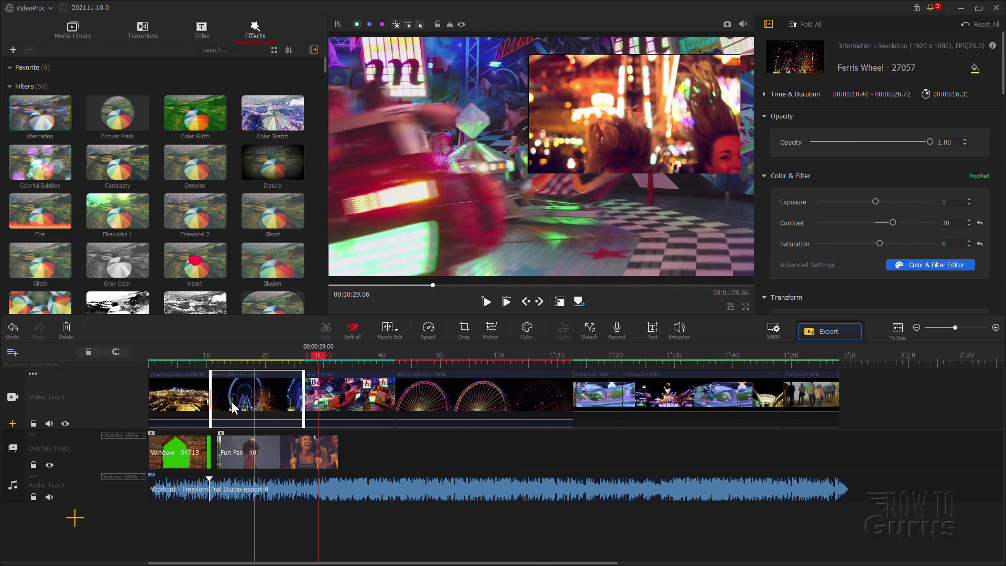
Step: Collapse the Ferris Wheel clip's property sections and expand Color & Filter, showing Contrast 30, Saturation 8
click(782, 116)
click(789, 140)
click(770, 164)
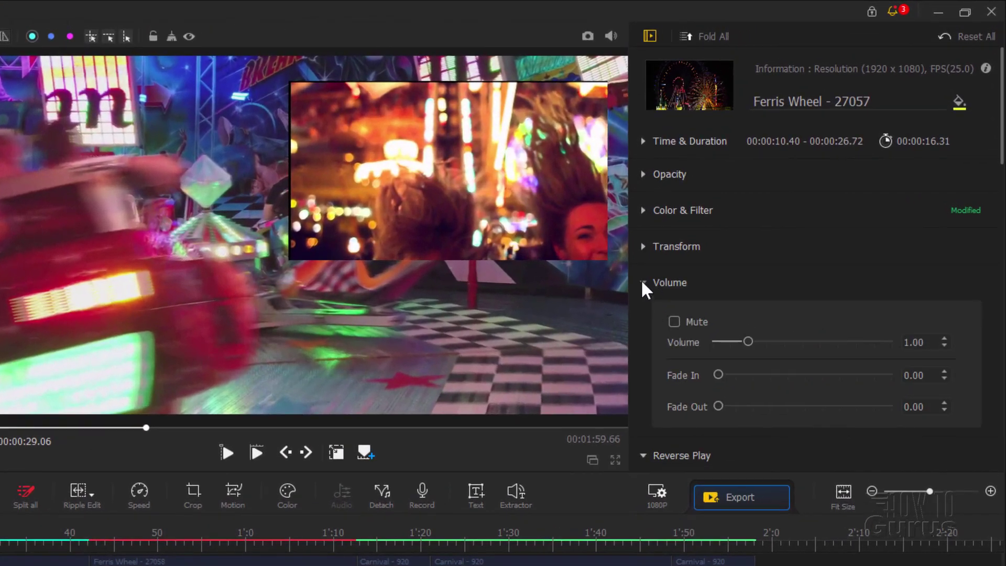
click(644, 283)
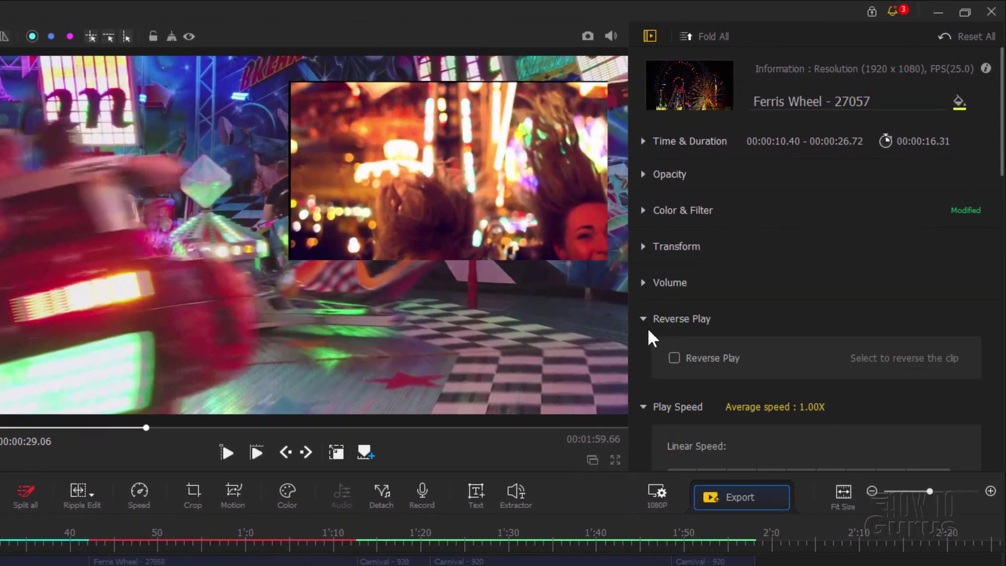
click(644, 320)
click(641, 356)
click(643, 392)
click(643, 142)
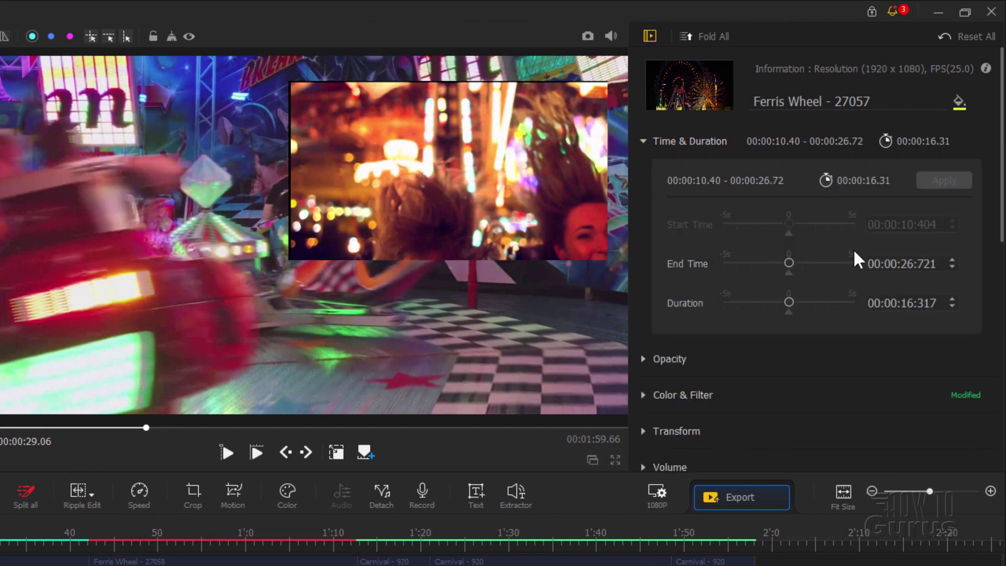
click(650, 141)
click(650, 178)
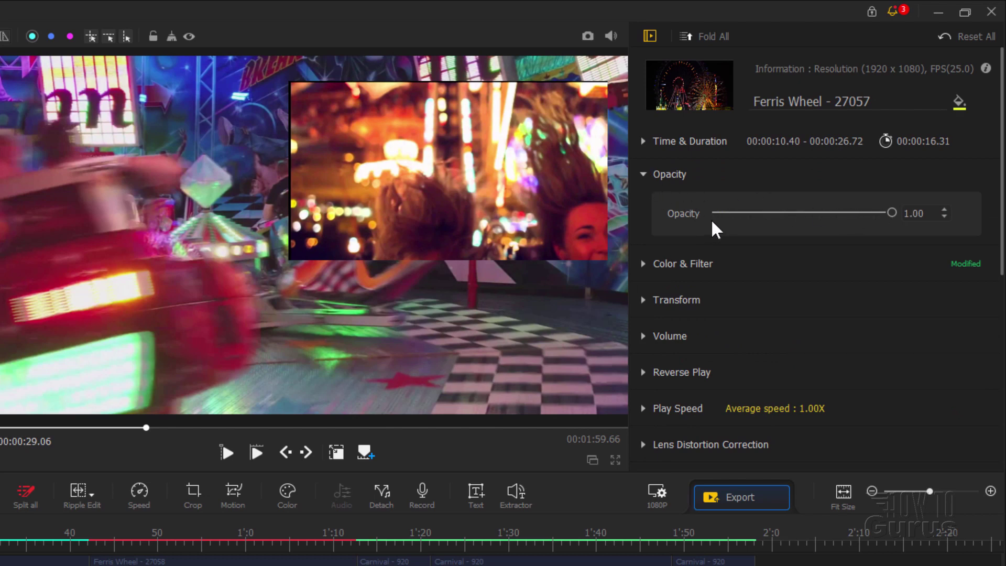
click(650, 177)
click(645, 213)
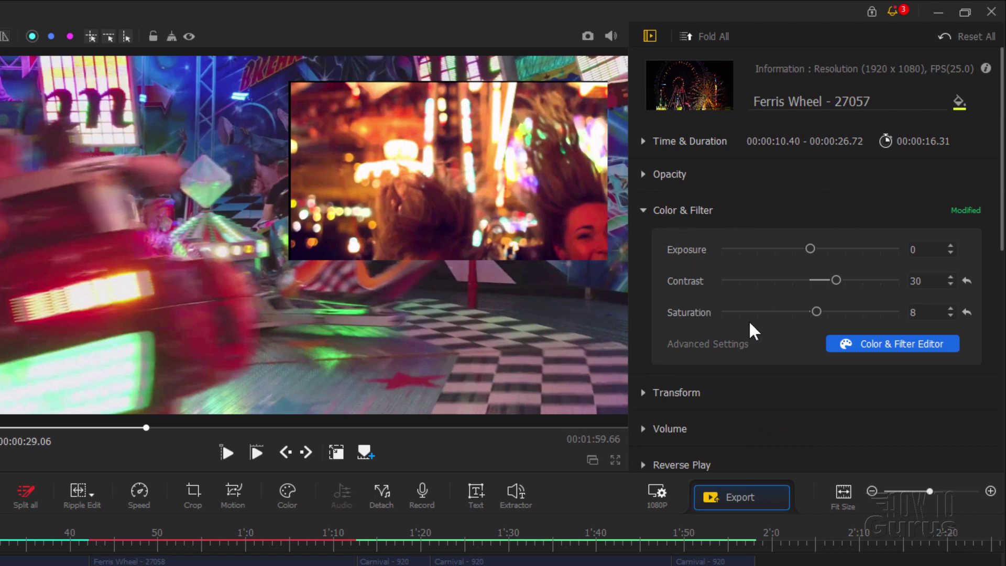
Step: Preview the Mono preset and the Landscape filter presets, then close the Color & Filter Editor without applying any
click(899, 343)
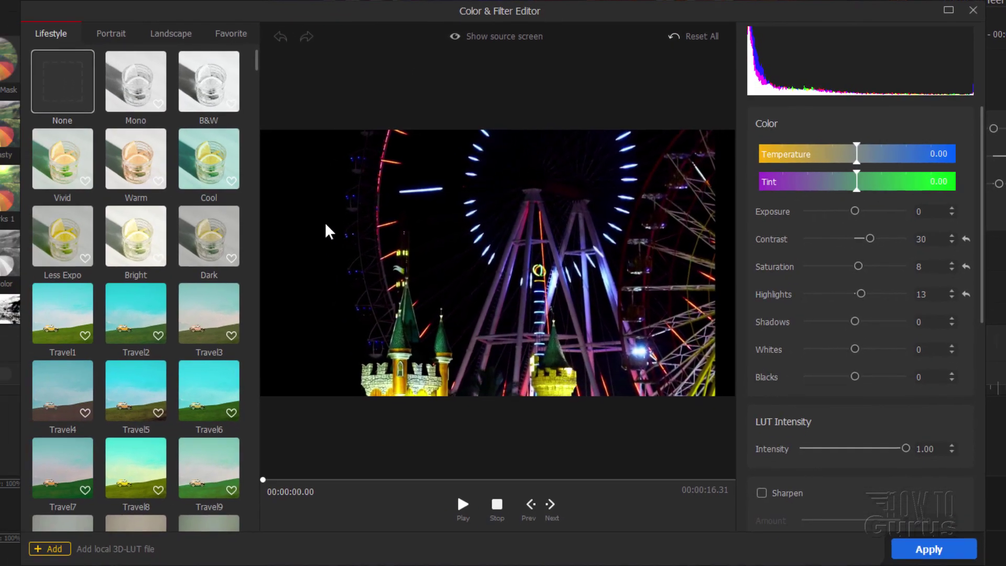
click(157, 83)
drag(256, 62, 254, 243)
click(171, 33)
drag(549, 31, 542, 32)
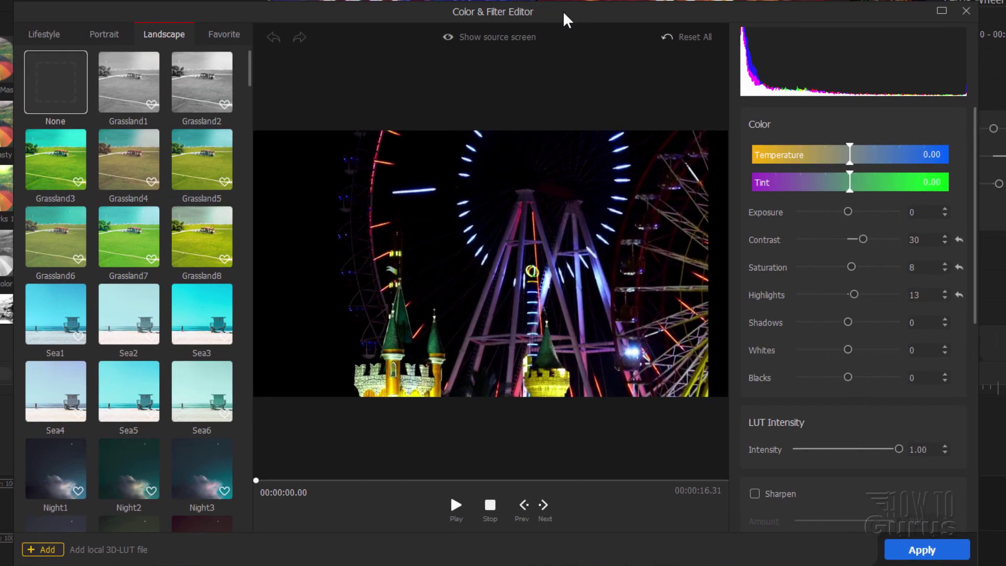
click(966, 11)
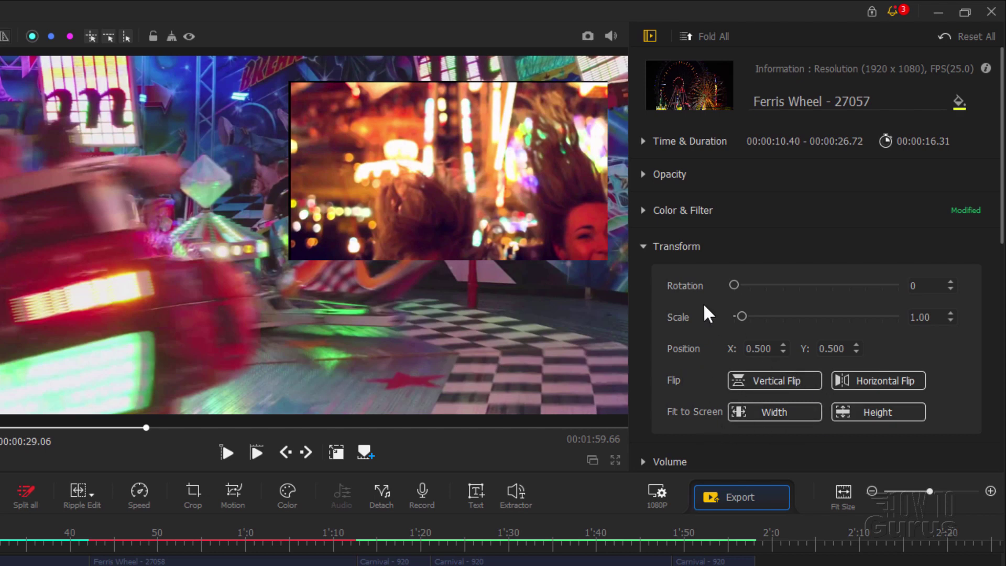
Step: Collapse Transform and step through the clip's Volume, Reverse Play and Play Speed sections
click(650, 247)
click(662, 283)
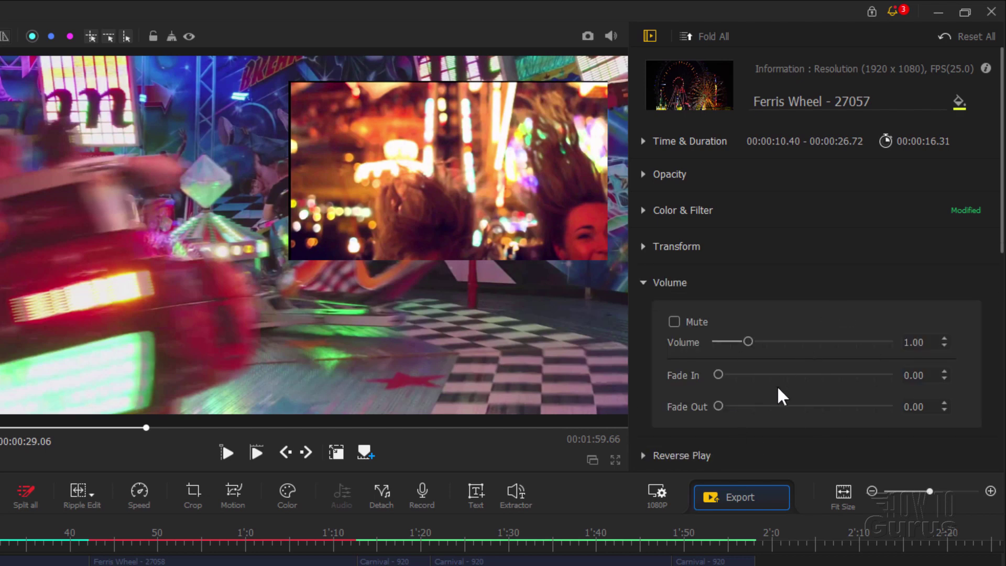
click(646, 283)
click(646, 318)
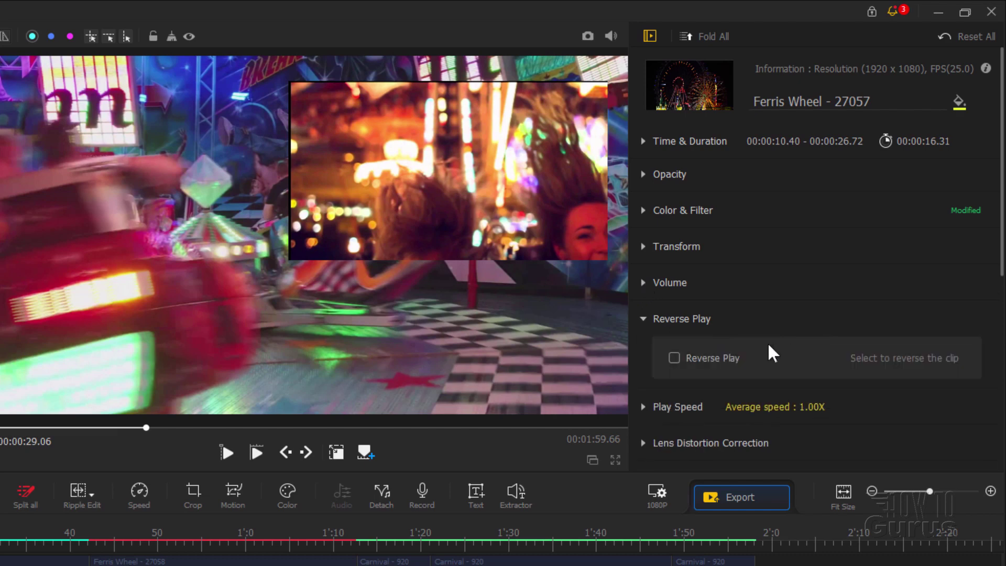
click(645, 319)
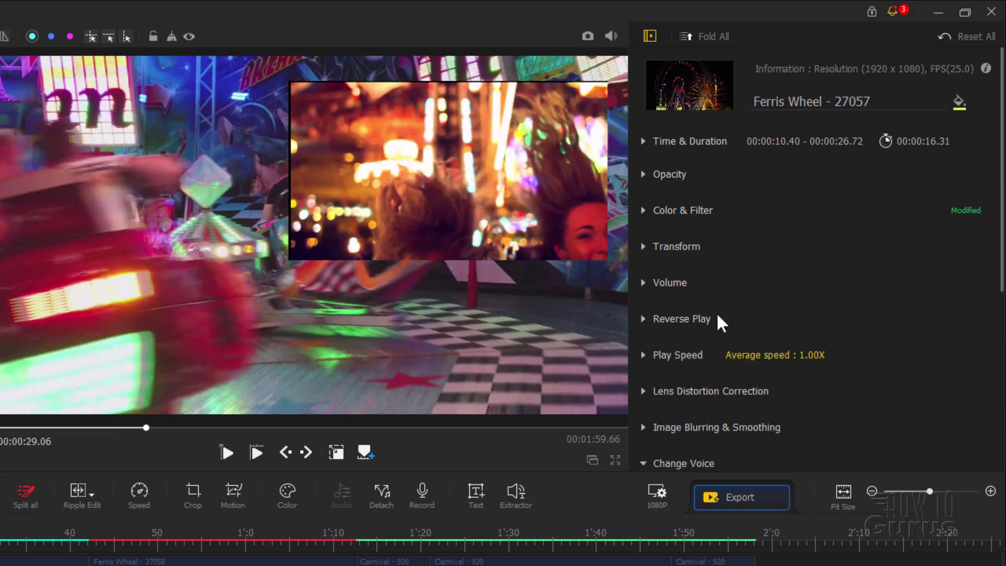
click(645, 357)
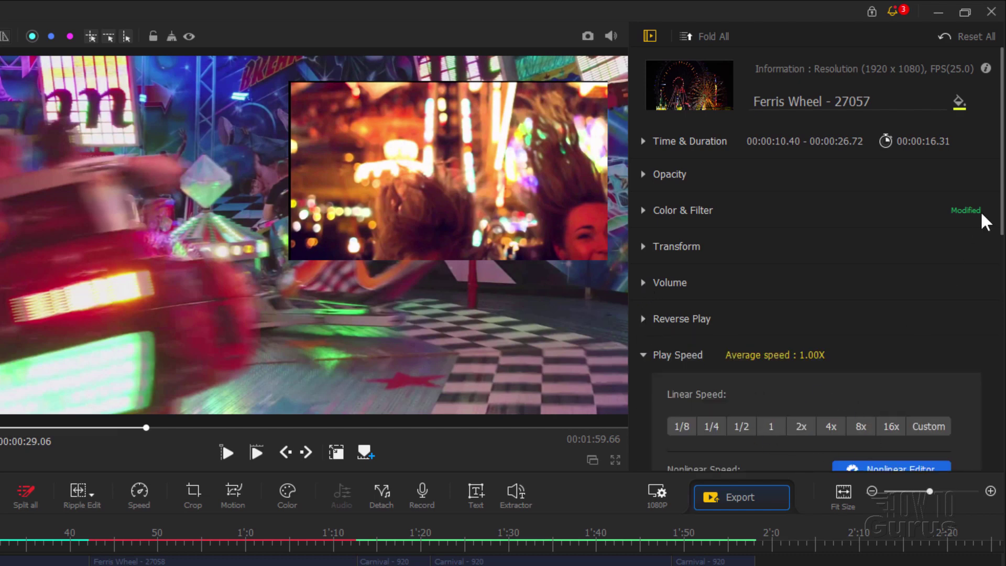
drag(1001, 188, 1001, 247)
Step: Apply the Double Slomo curve in the Nonlinear Editor and raise its first slow-motion dip
click(895, 338)
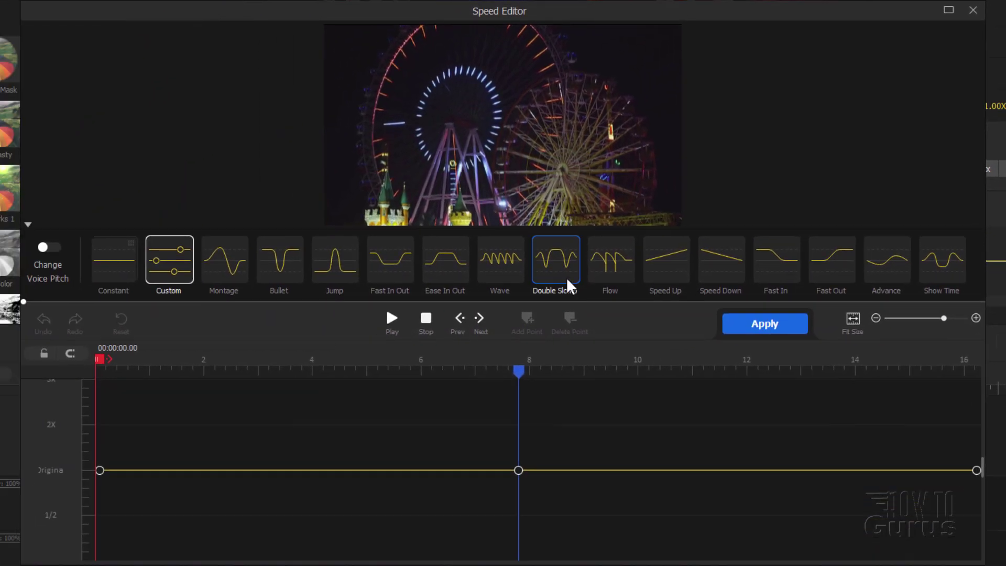
click(451, 341)
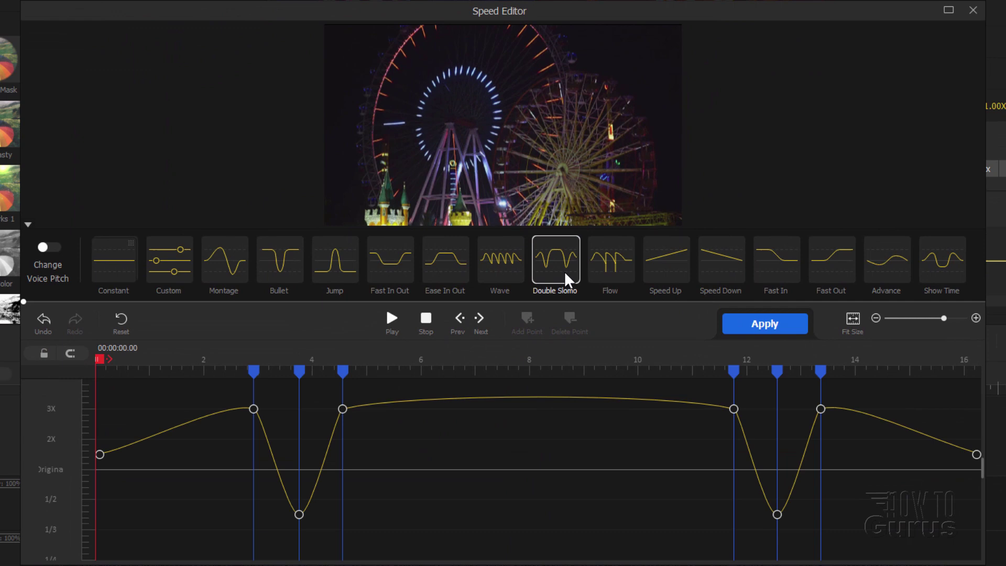
click(299, 514)
drag(300, 513, 300, 496)
click(343, 409)
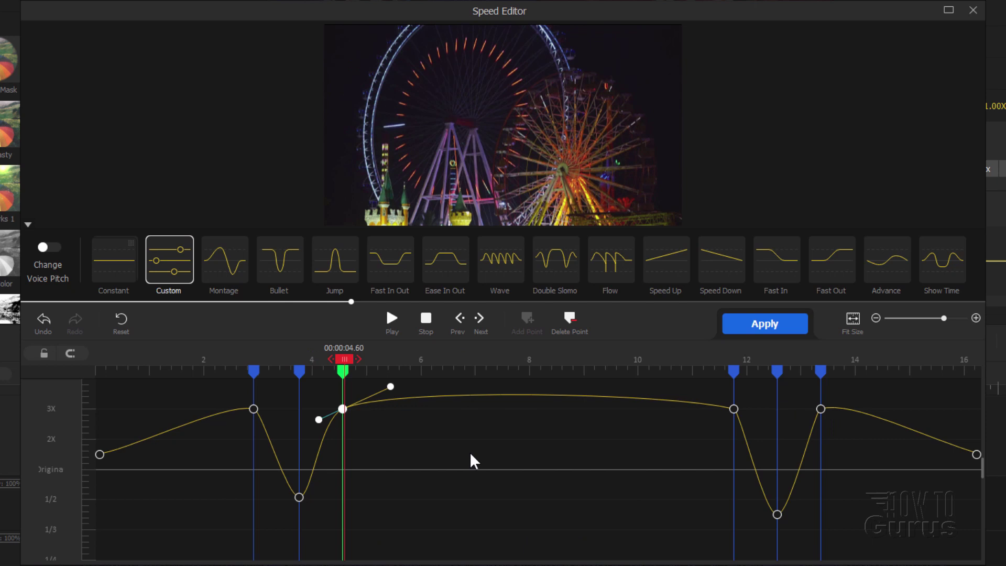
Step: Close the Speed Editor and try Lens Distortion Correction with camera Custom, then turn it off
click(967, 13)
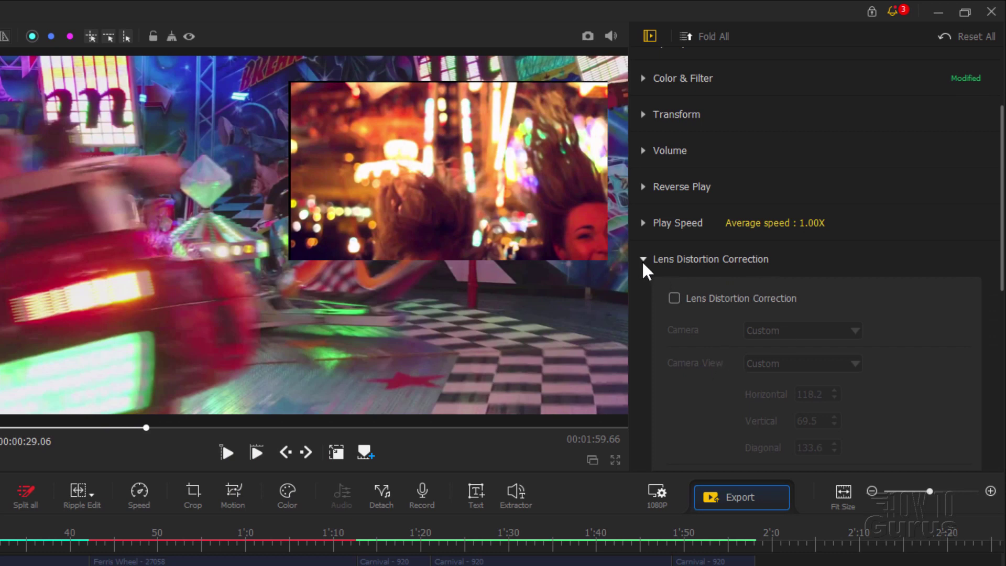
click(675, 299)
click(802, 330)
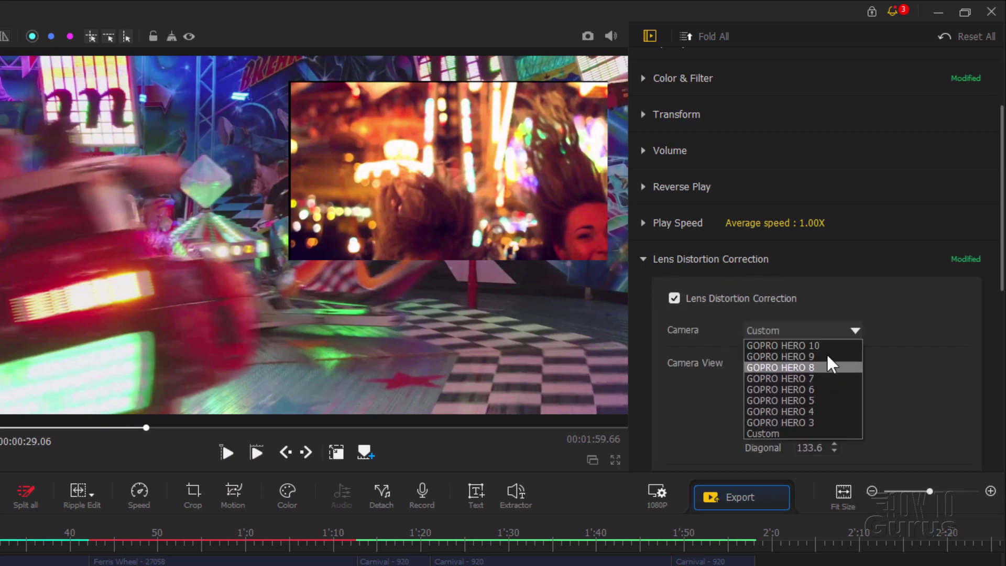
click(907, 337)
click(856, 364)
click(910, 333)
click(674, 298)
click(650, 261)
Step: Enable Image Denoising under Image Blurring & Smoothing and fold all property sections
click(681, 296)
click(703, 345)
scroll(760, 404, down, 2)
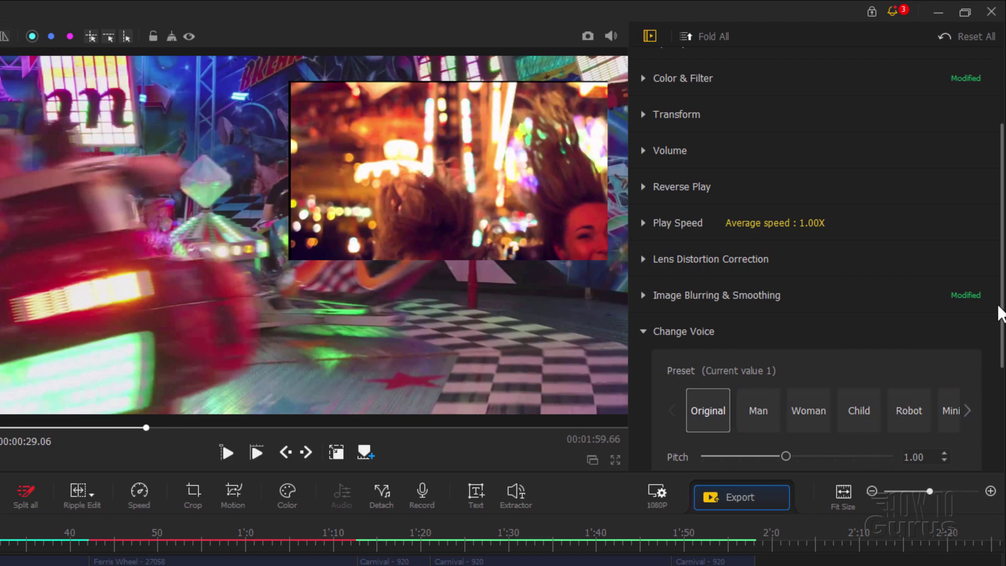
click(705, 36)
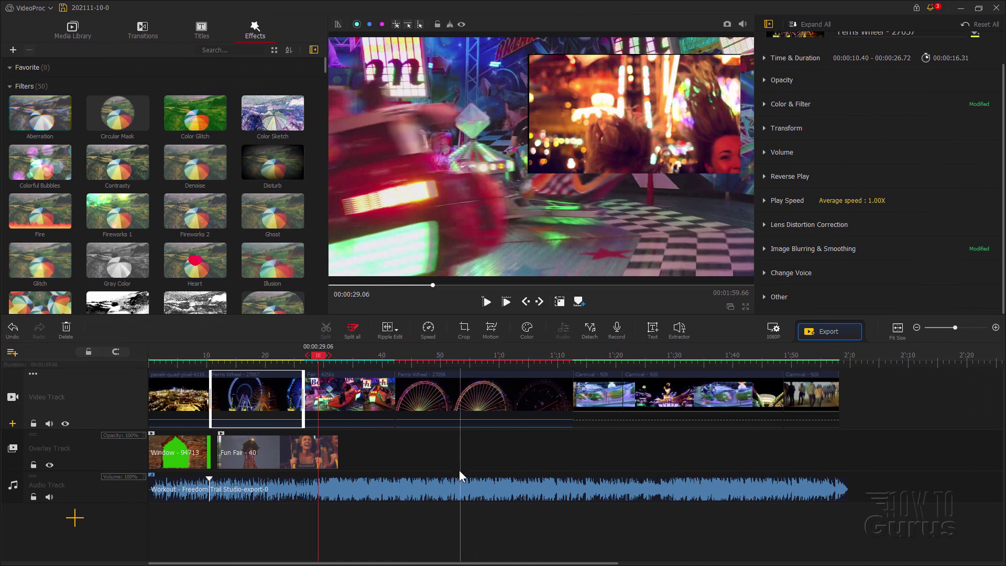
Step: Load the music track into the Audio Editor and select the waveform from 0:20.41 to 0:45.17
click(456, 486)
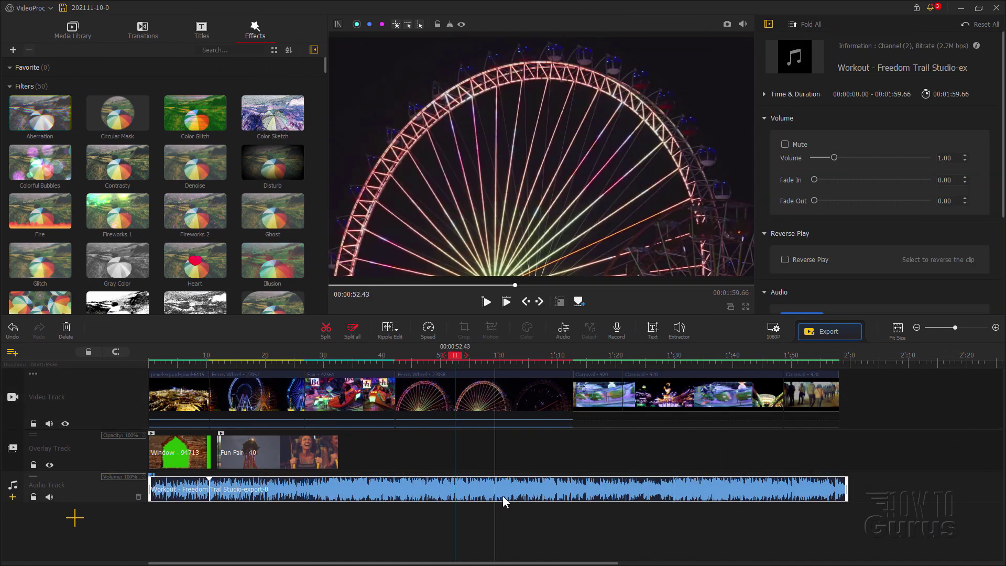
click(564, 330)
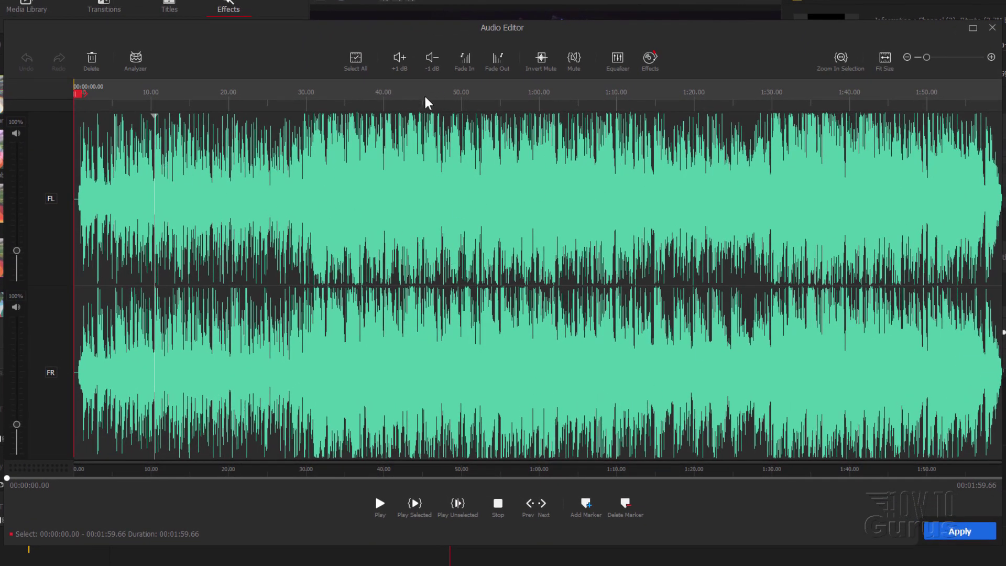
drag(491, 199, 721, 198)
click(552, 194)
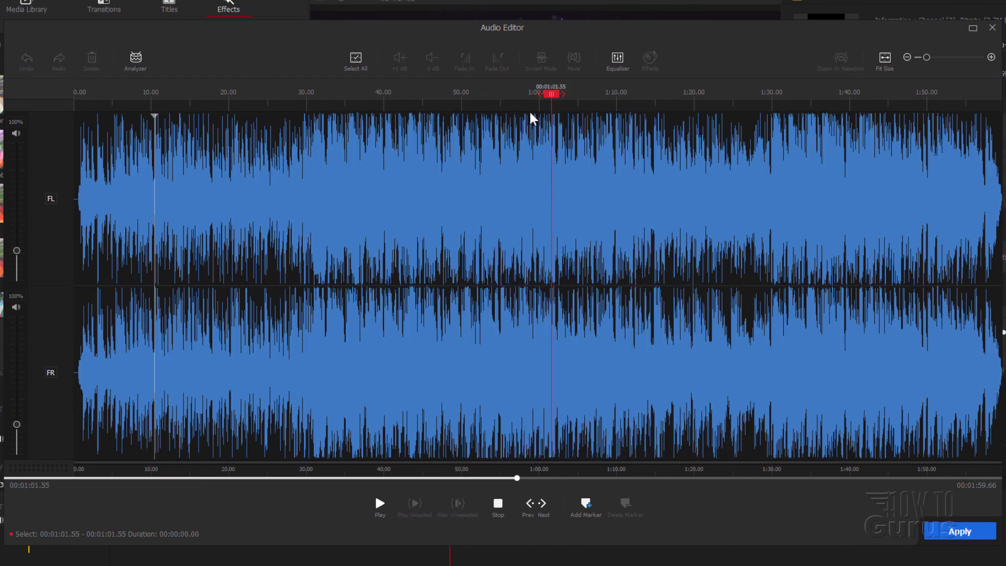
click(306, 152)
drag(231, 152, 425, 195)
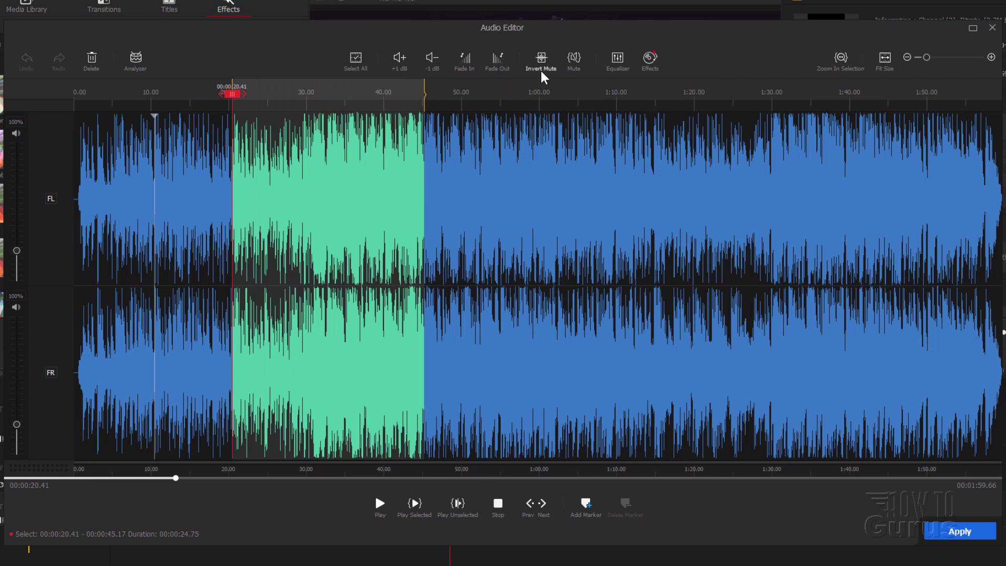
click(624, 68)
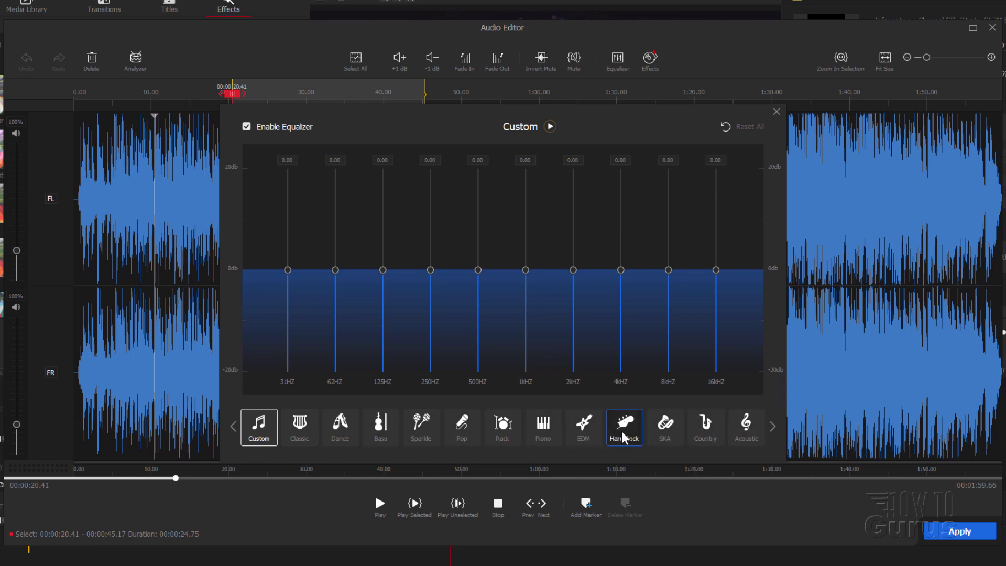
click(650, 58)
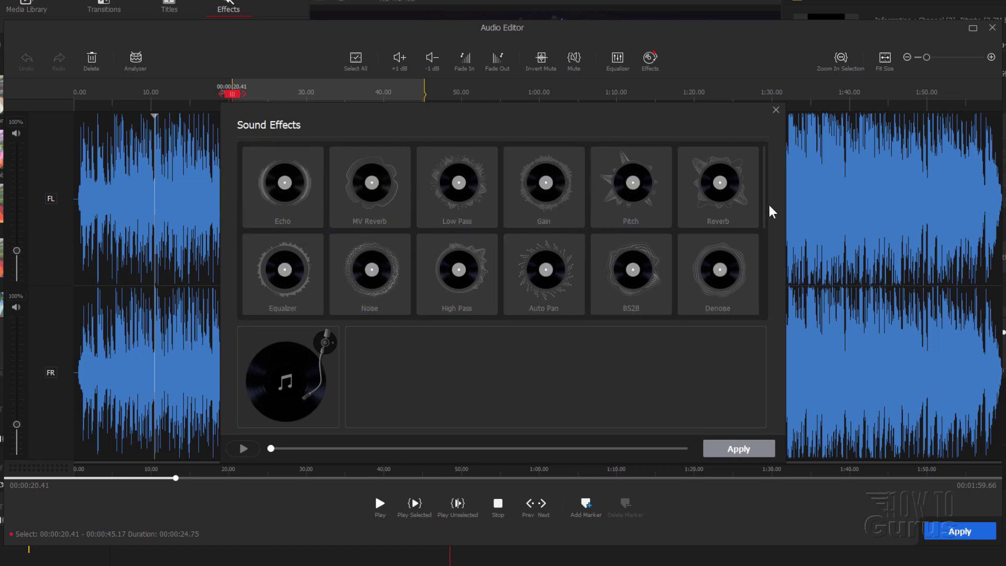
scroll(763, 246, down, 2)
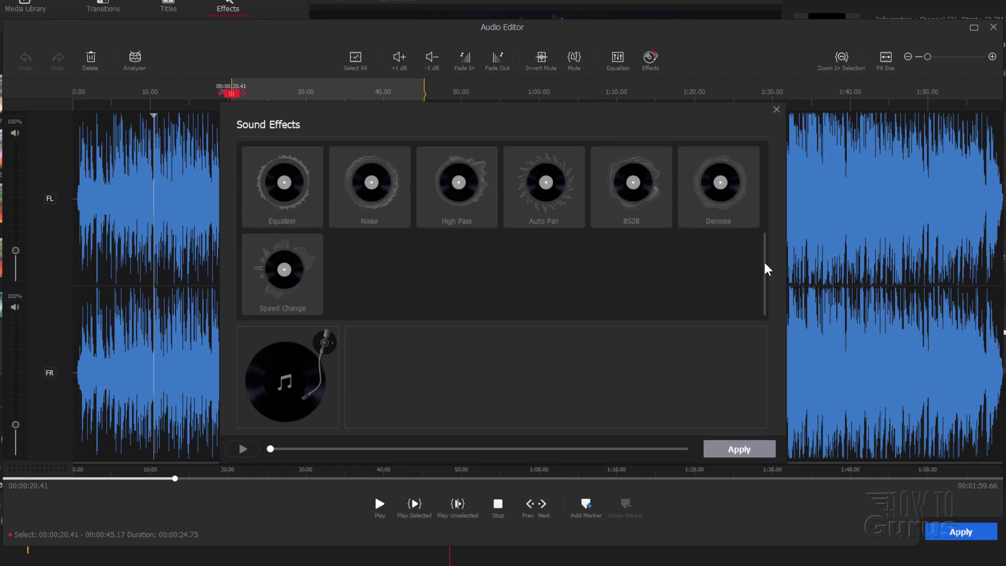
scroll(765, 259, up, 2)
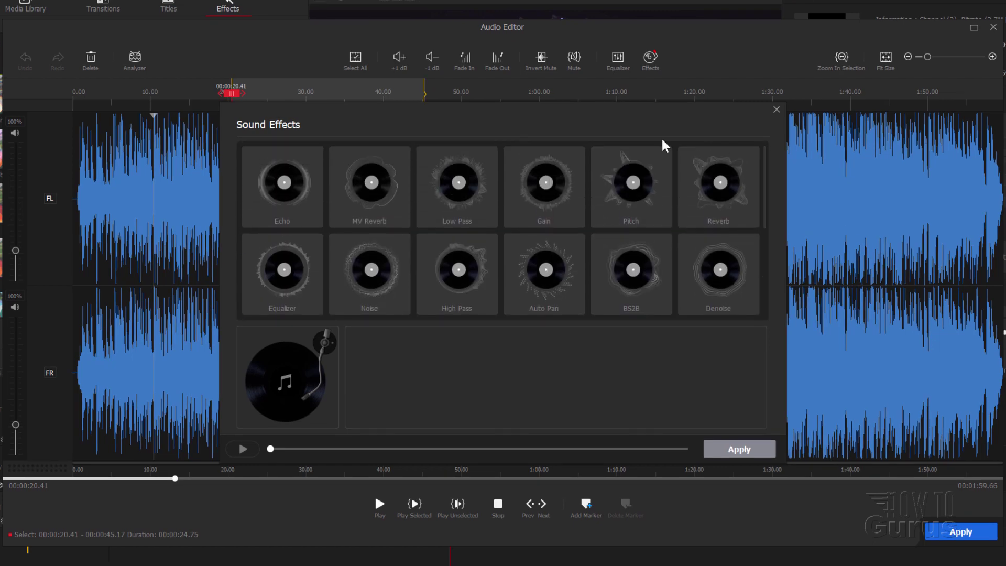
click(777, 109)
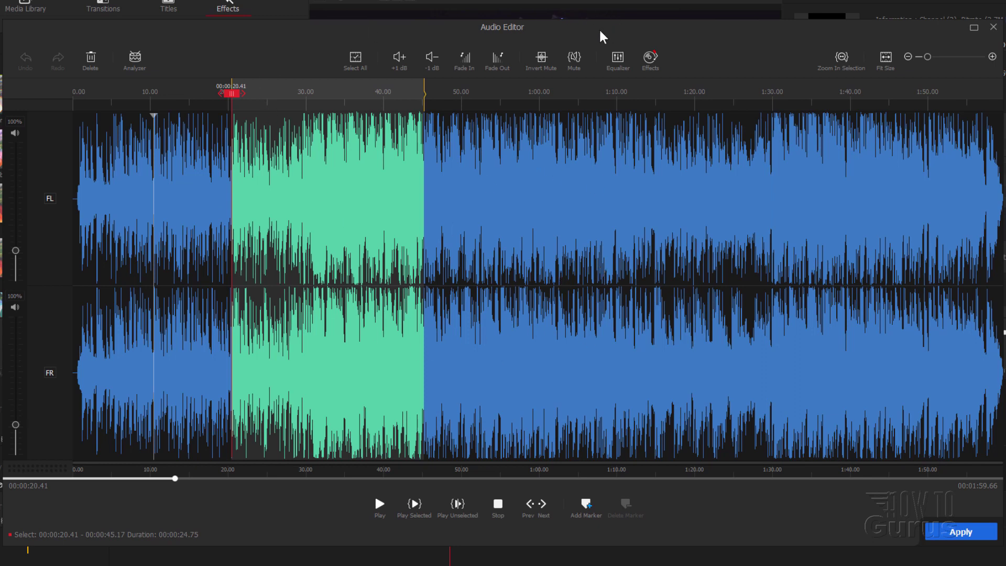
Step: Move the Audio Editor window slightly by its title bar
drag(603, 33, 601, 31)
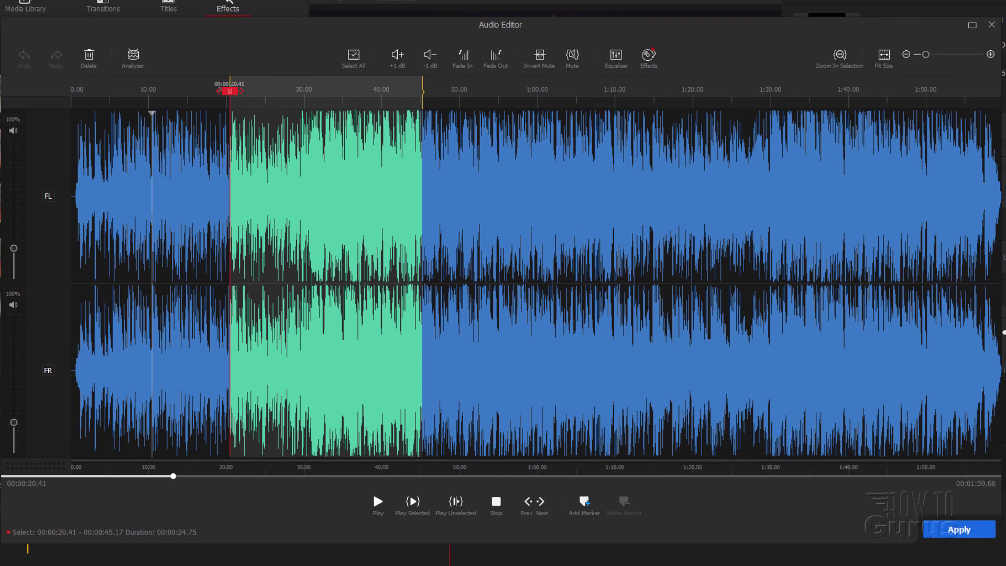